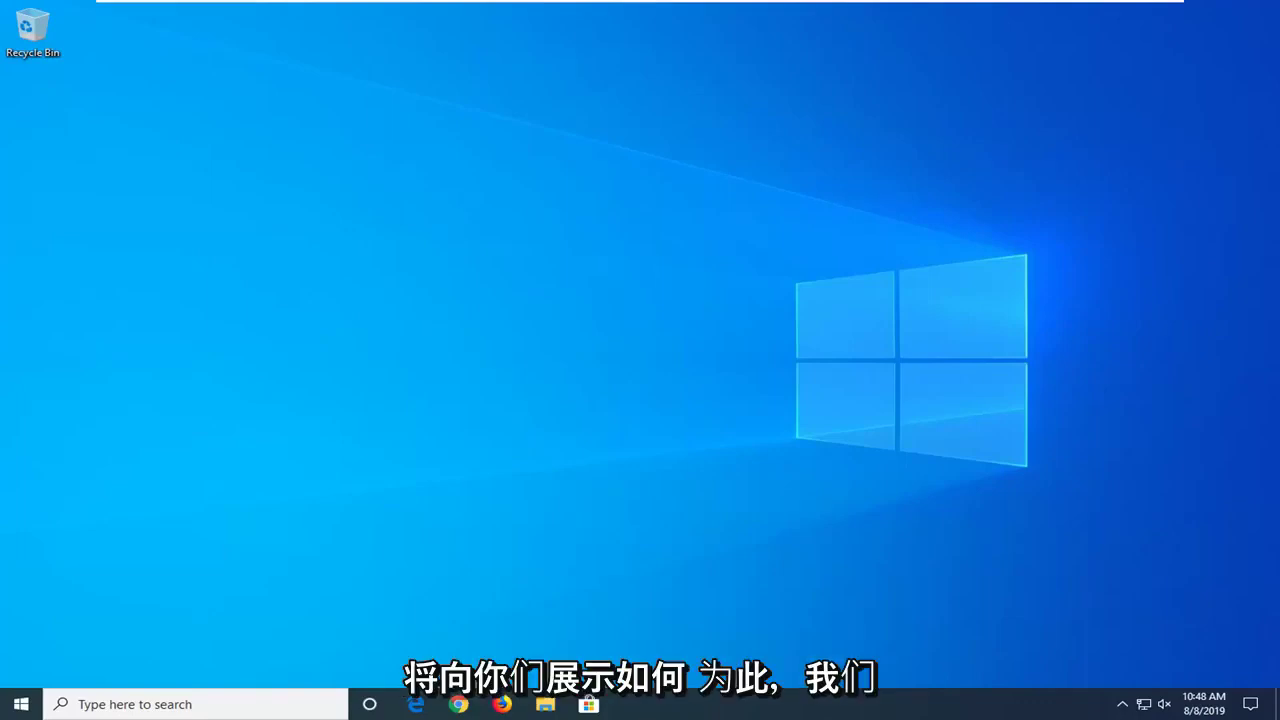
Step: Launch Registry Editor as administrator from a regedit Start search and approve the UAC prompt
click(20, 704)
text(regedit)
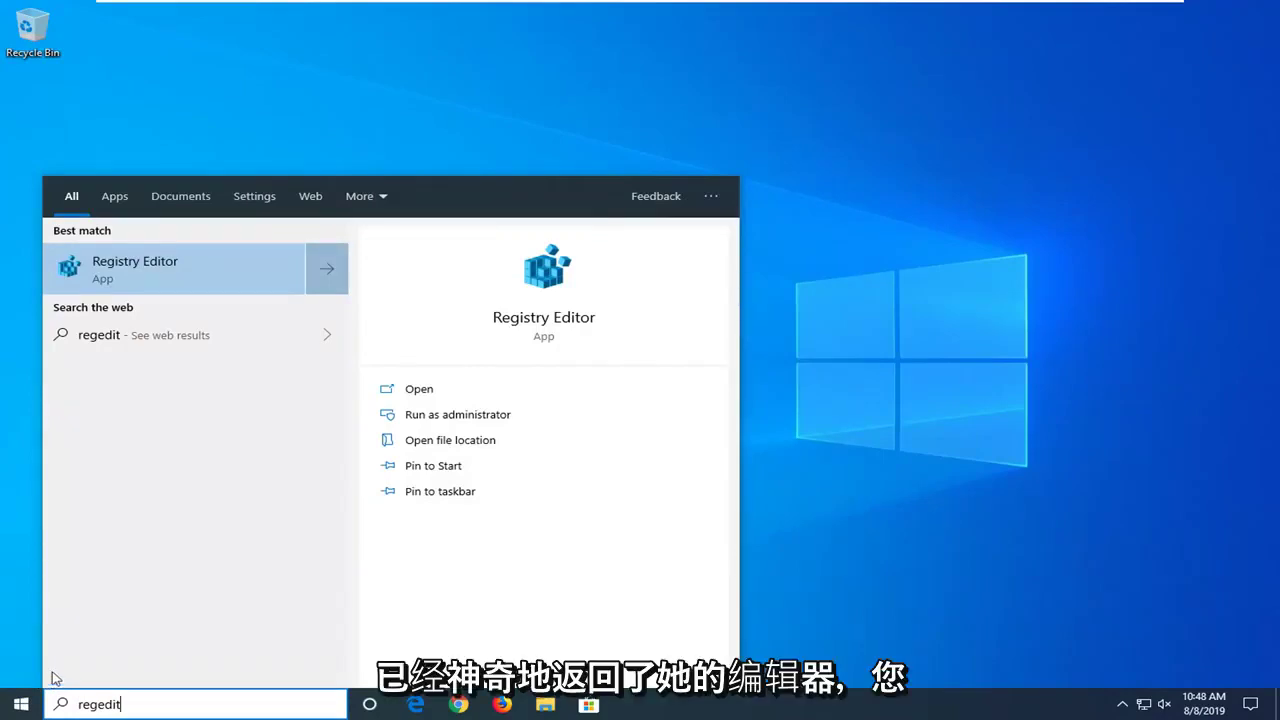
right_click(122, 274)
click(184, 287)
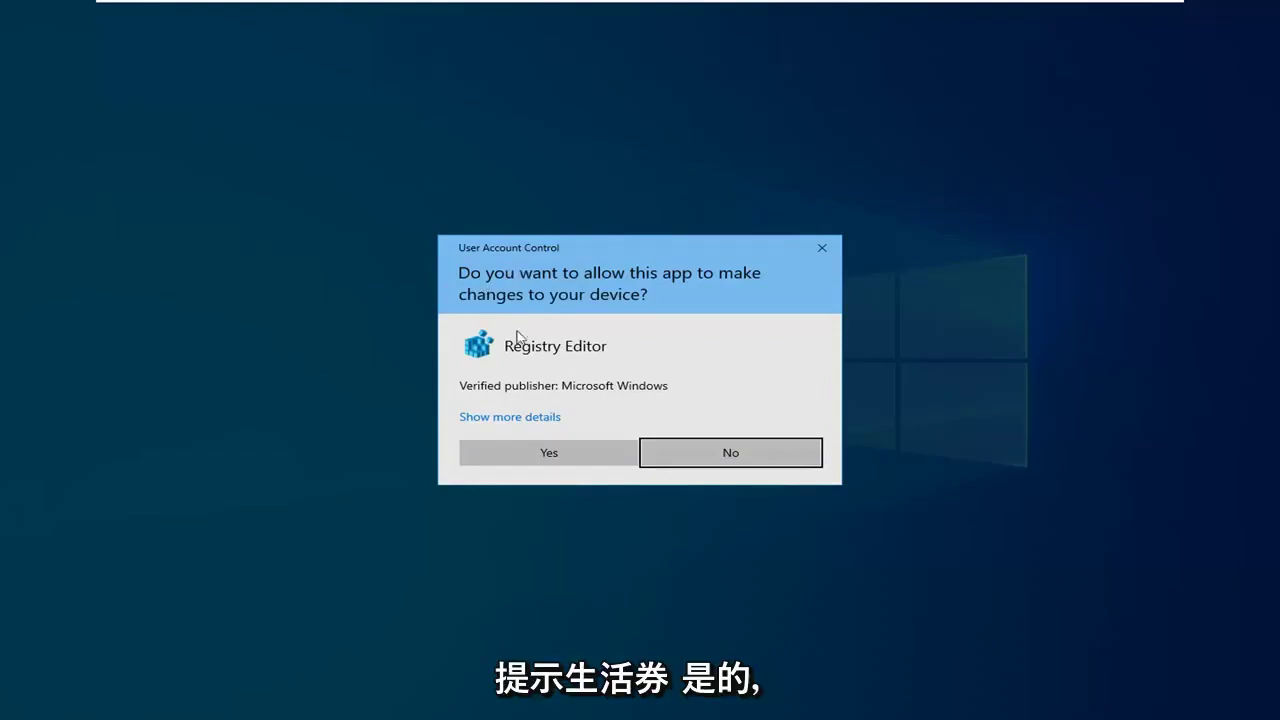
click(518, 452)
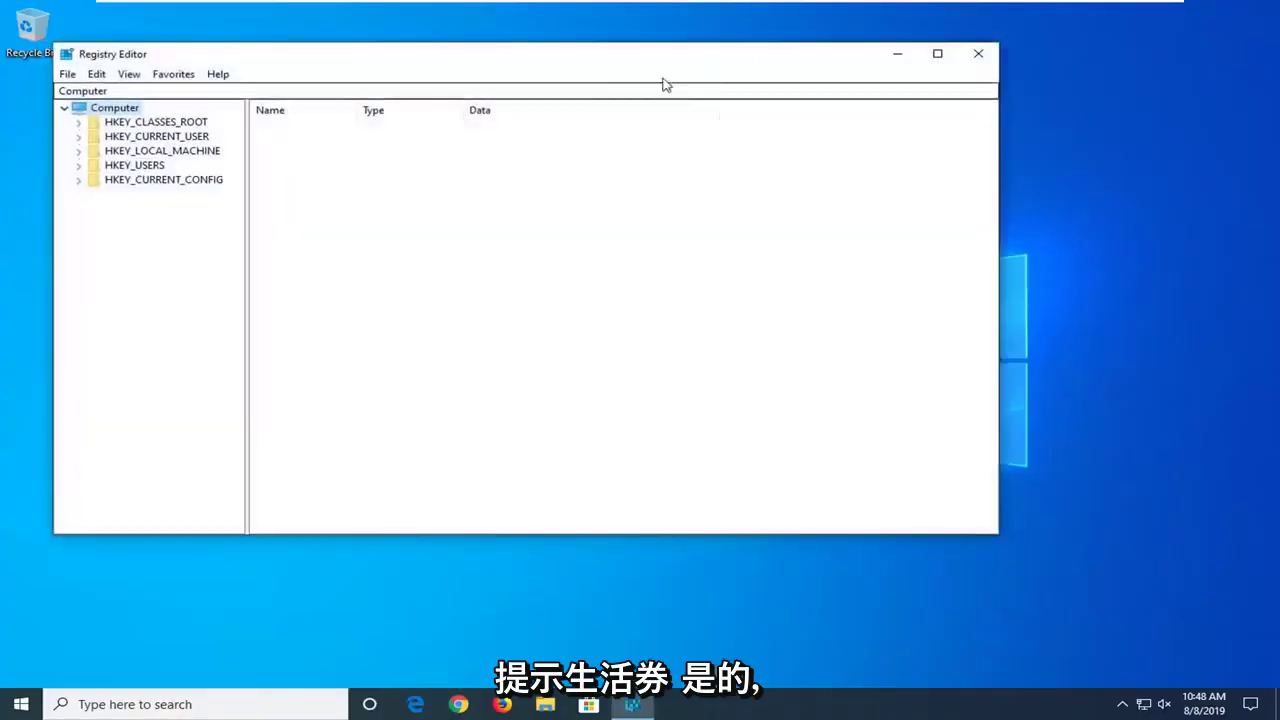
drag(660, 44, 658, 55)
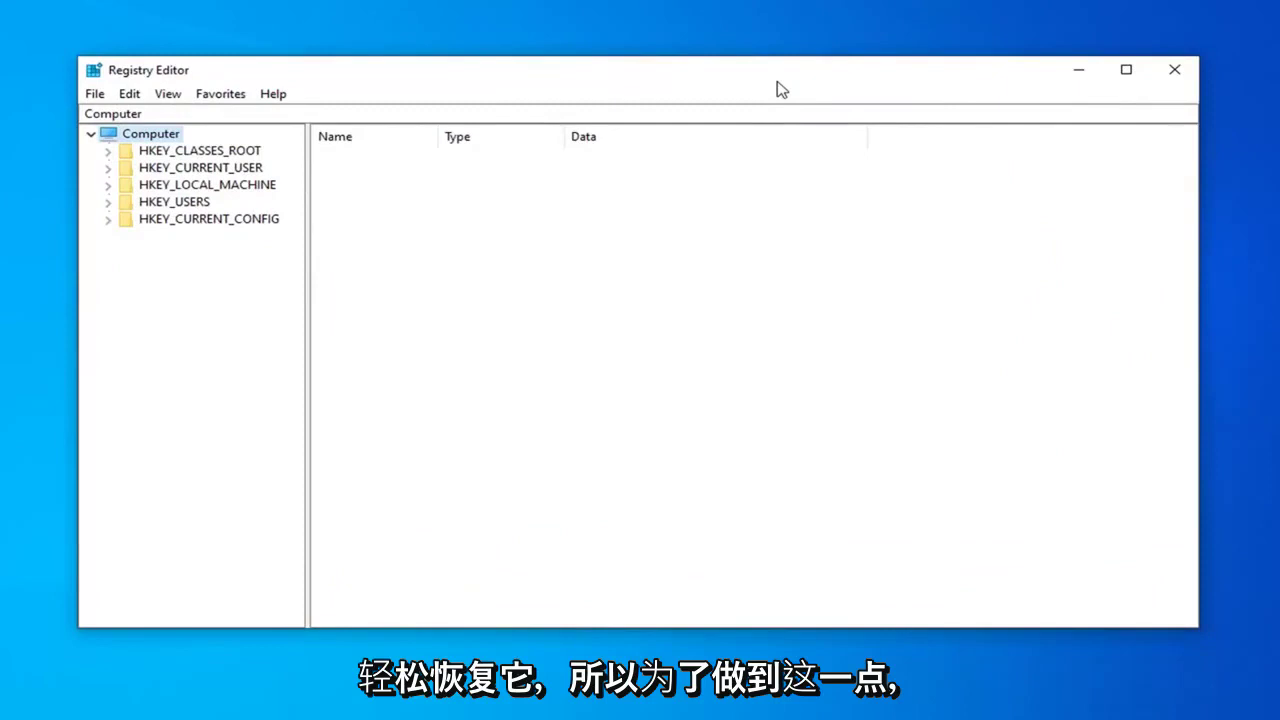
click(95, 94)
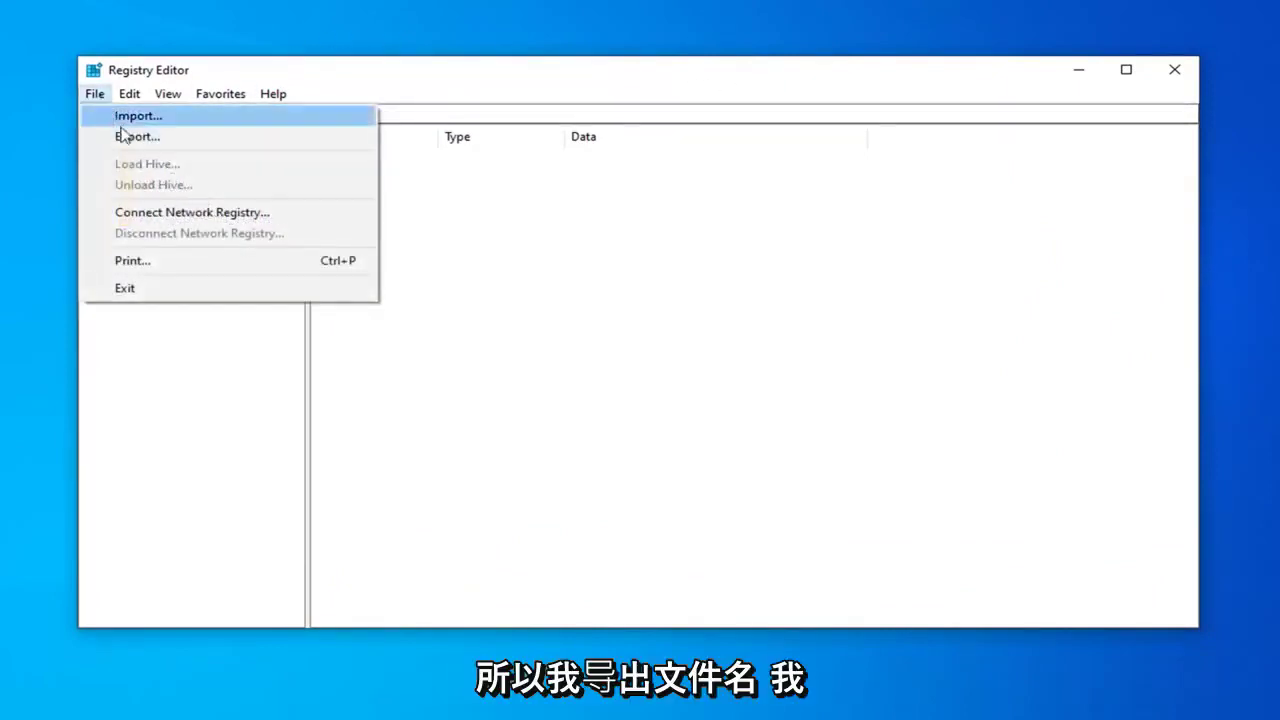
click(128, 136)
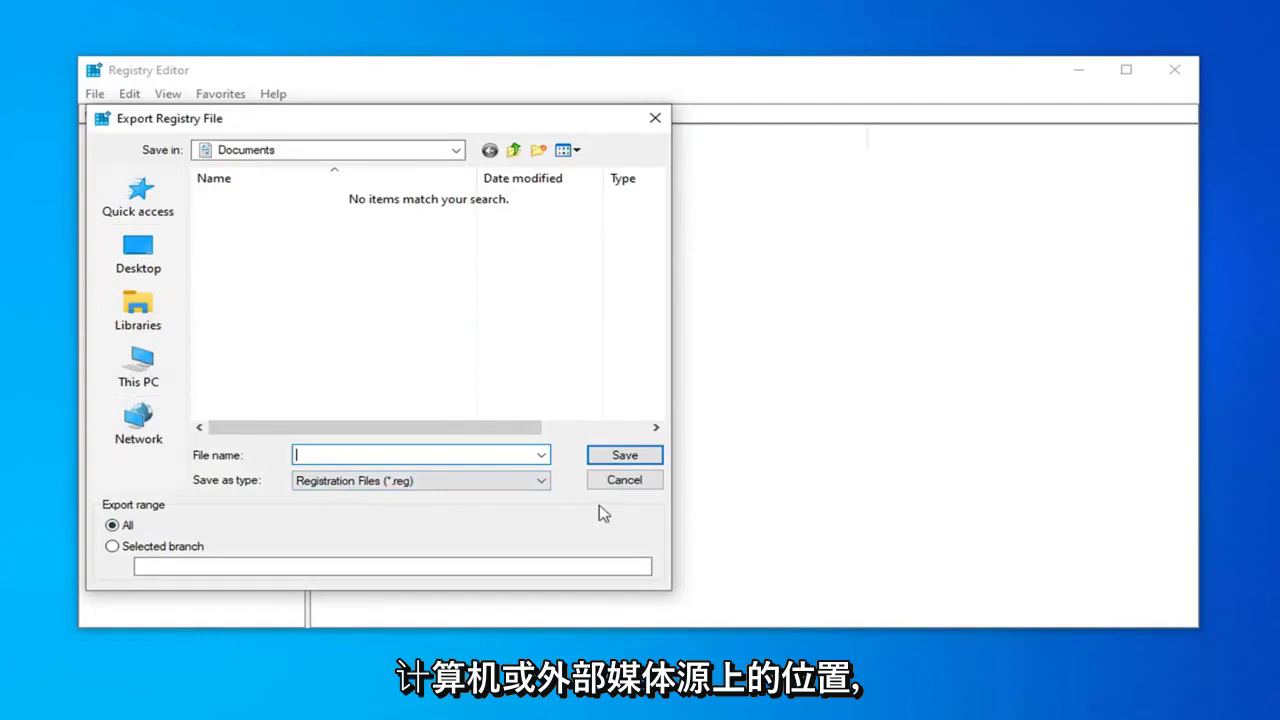
click(622, 480)
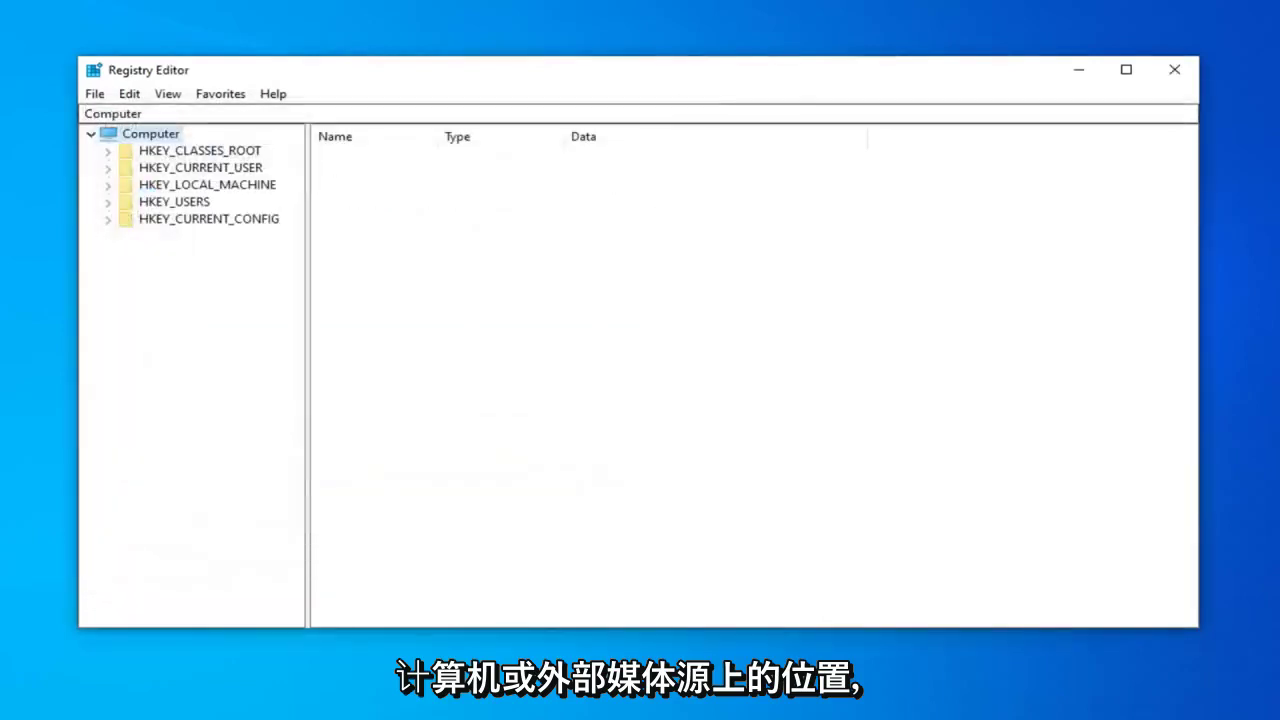
click(95, 94)
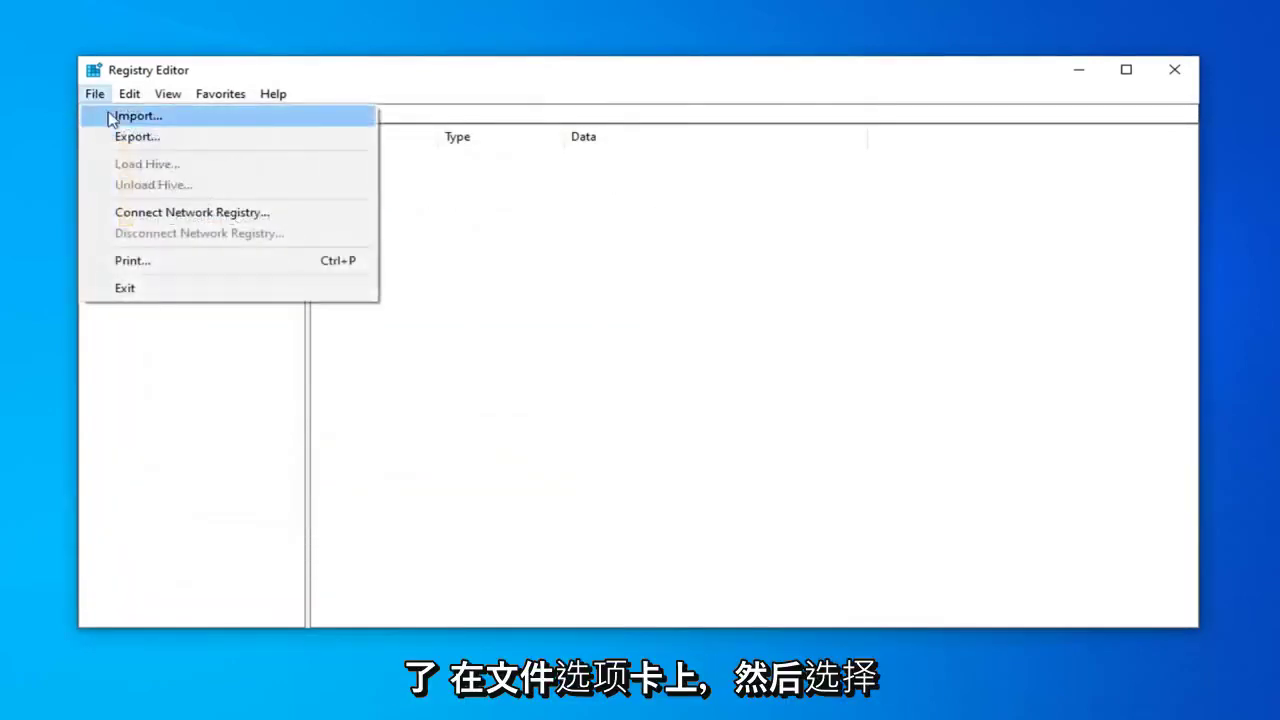
click(115, 115)
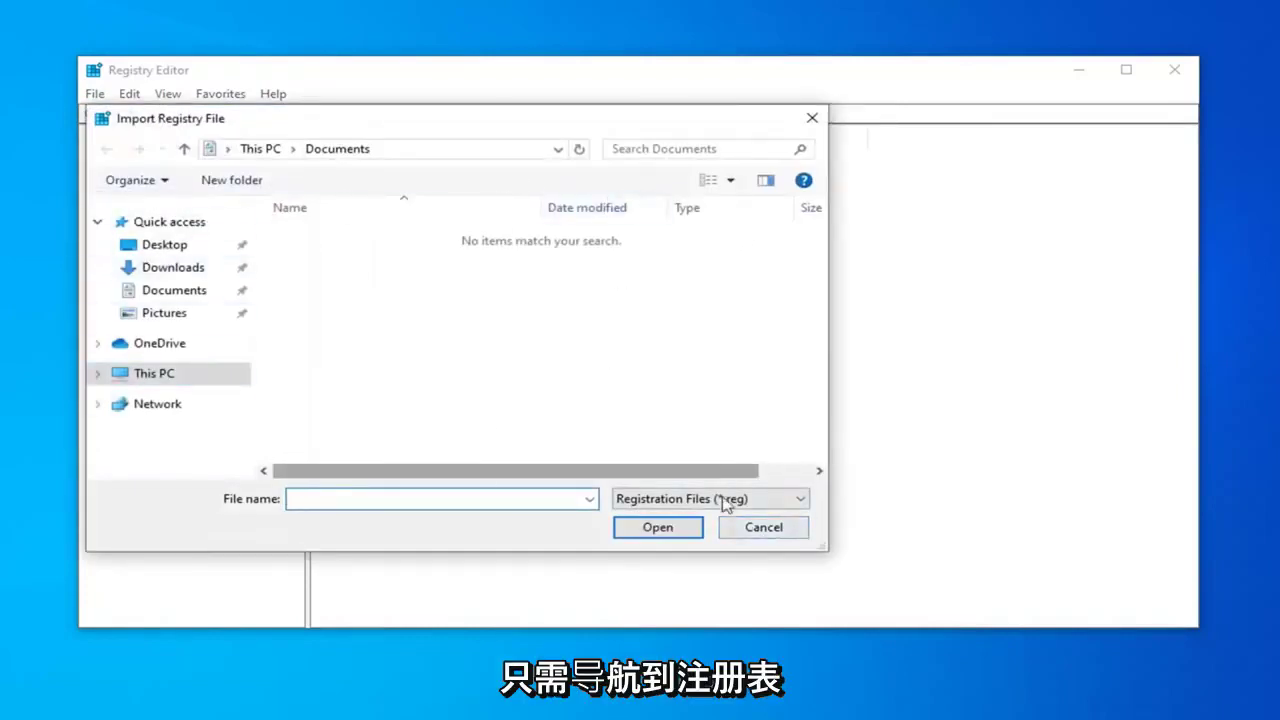
click(756, 538)
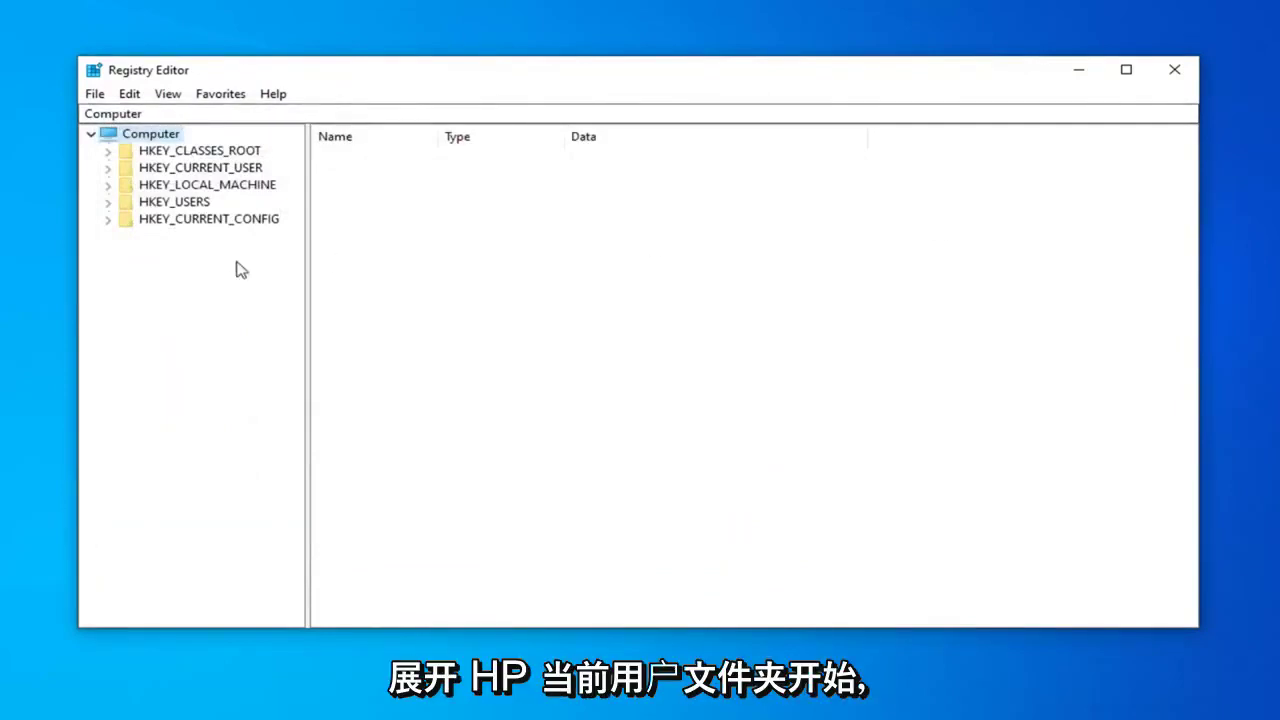
Step: Expand HKEY_CURRENT_USER\SOFTWARE\Microsoft\Office, widen the tree pane, and select the 16.0 key
click(149, 172)
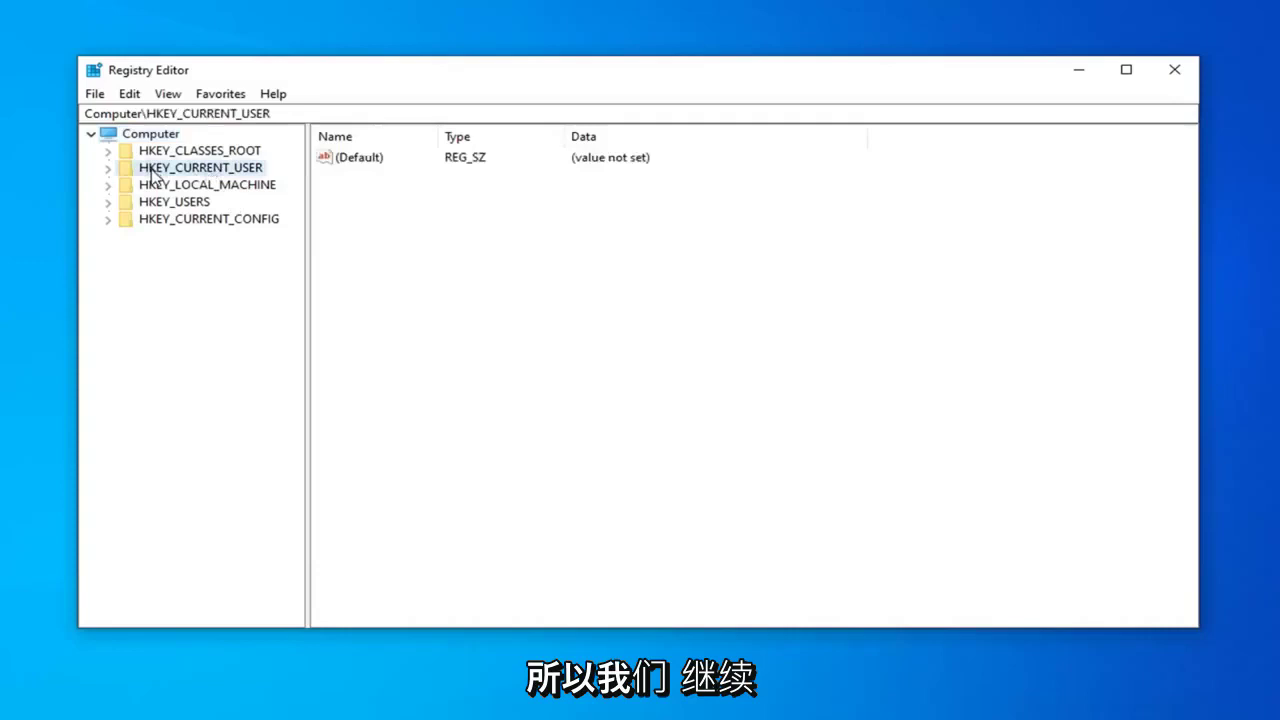
double_click(152, 175)
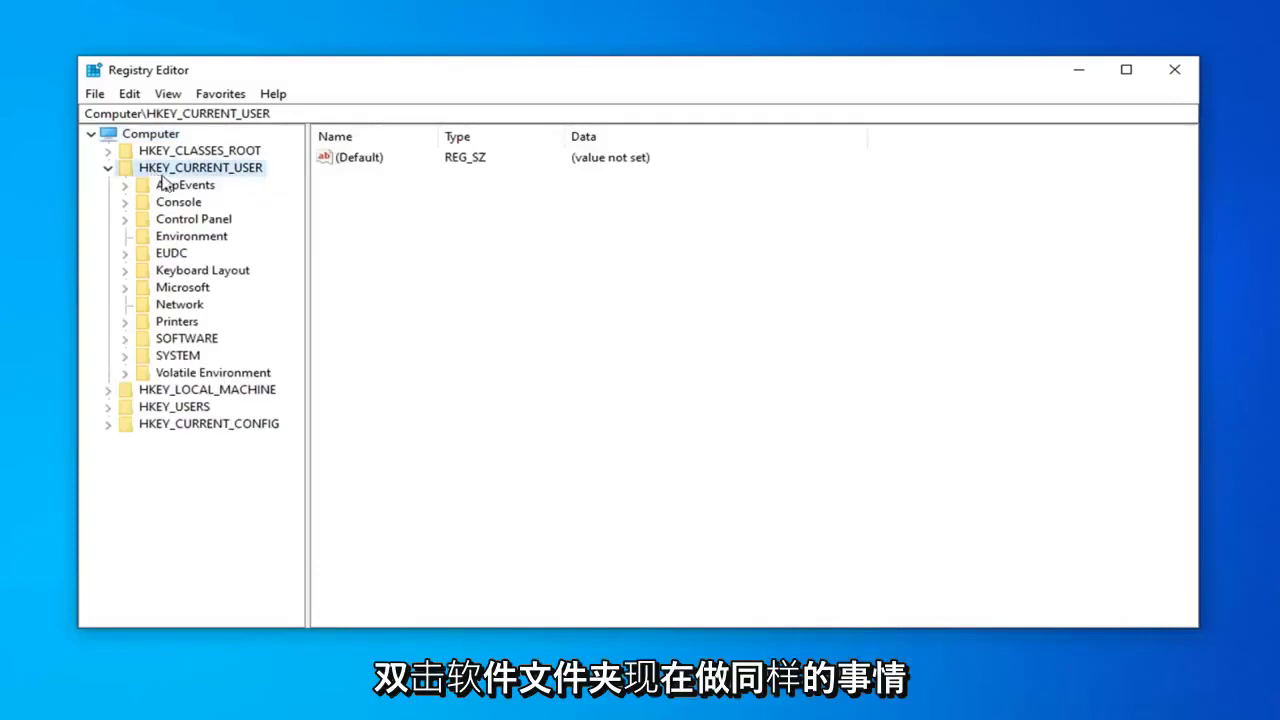
double_click(174, 340)
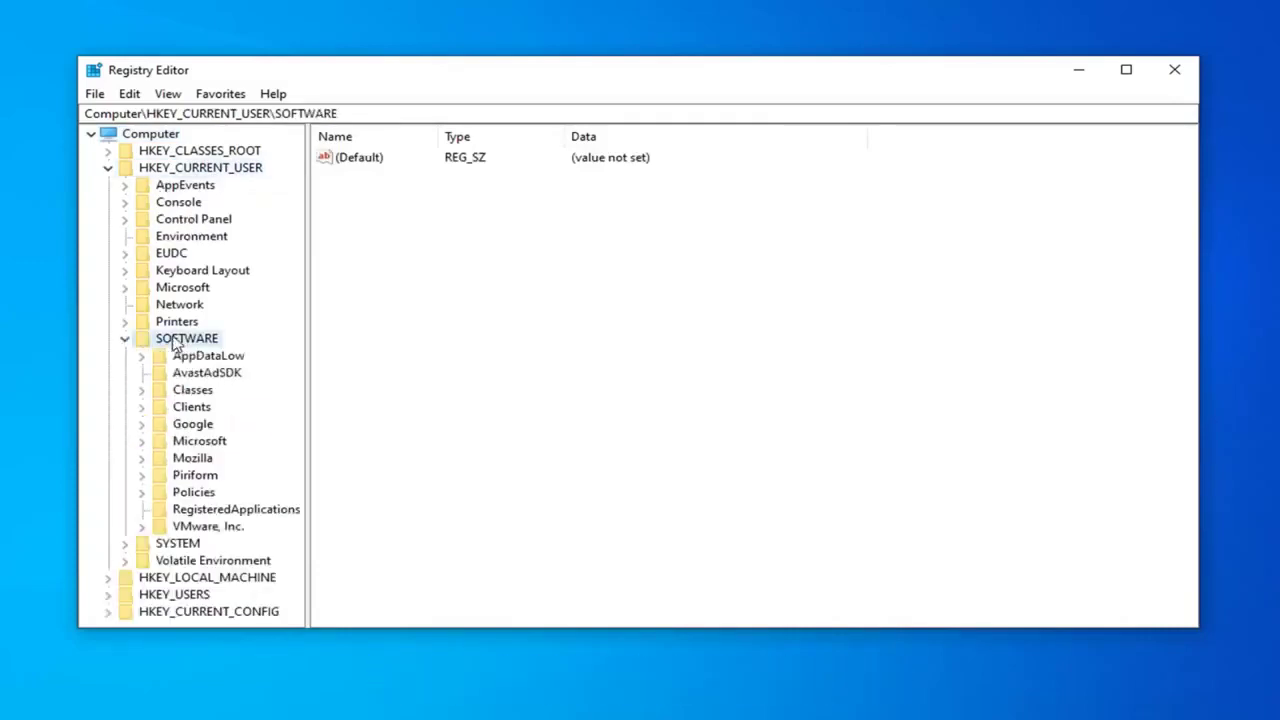
click(195, 448)
double_click(195, 448)
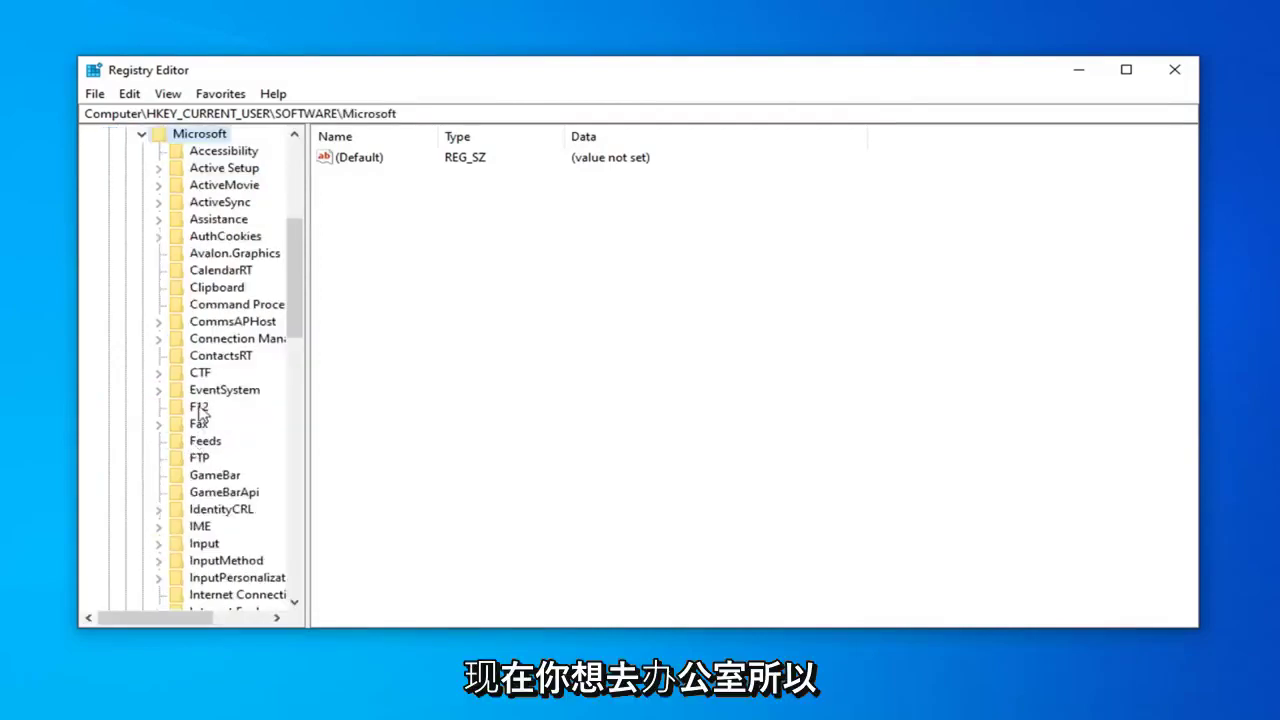
scroll(200, 420, down, 8)
scroll(200, 414, down, 1)
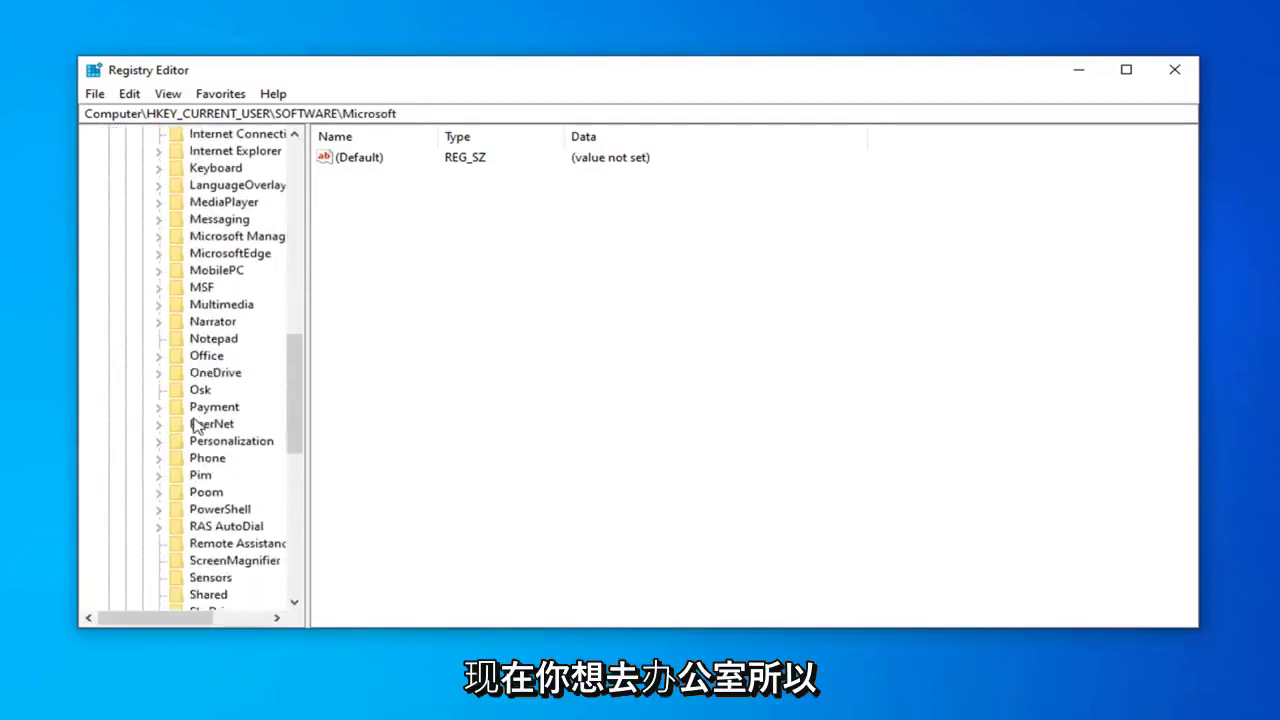
double_click(200, 355)
drag(307, 346, 397, 346)
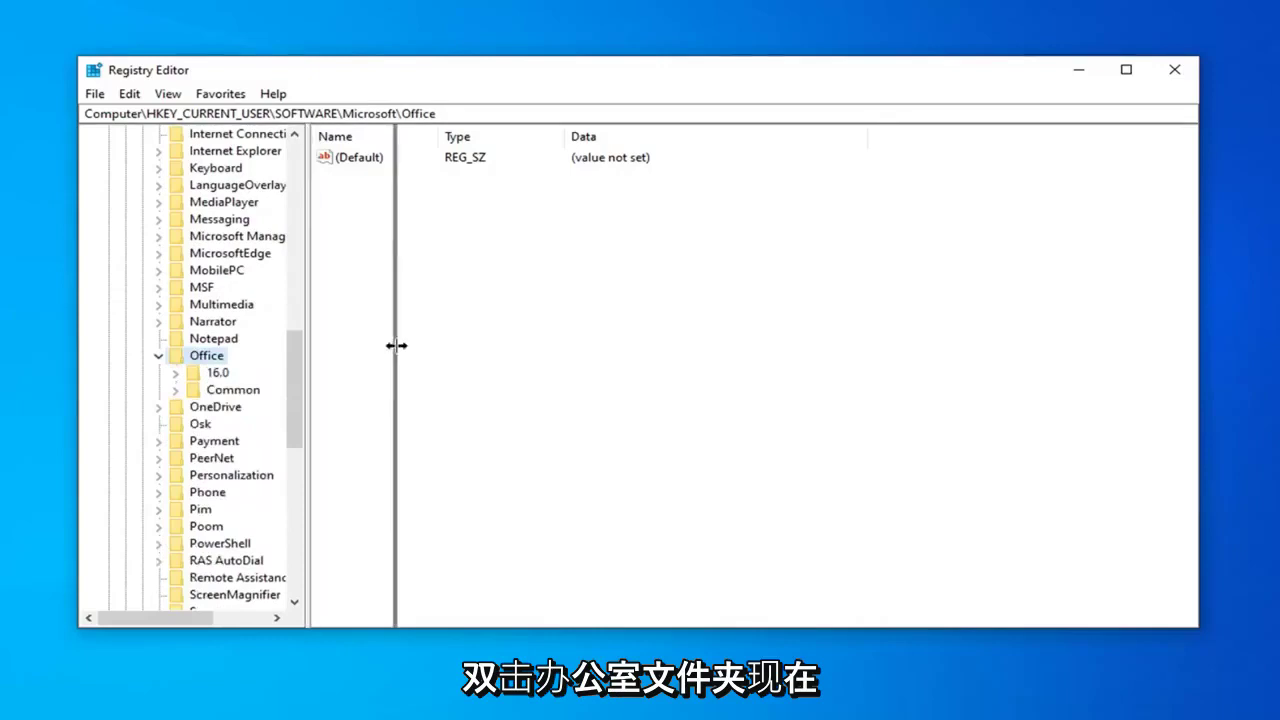
click(216, 375)
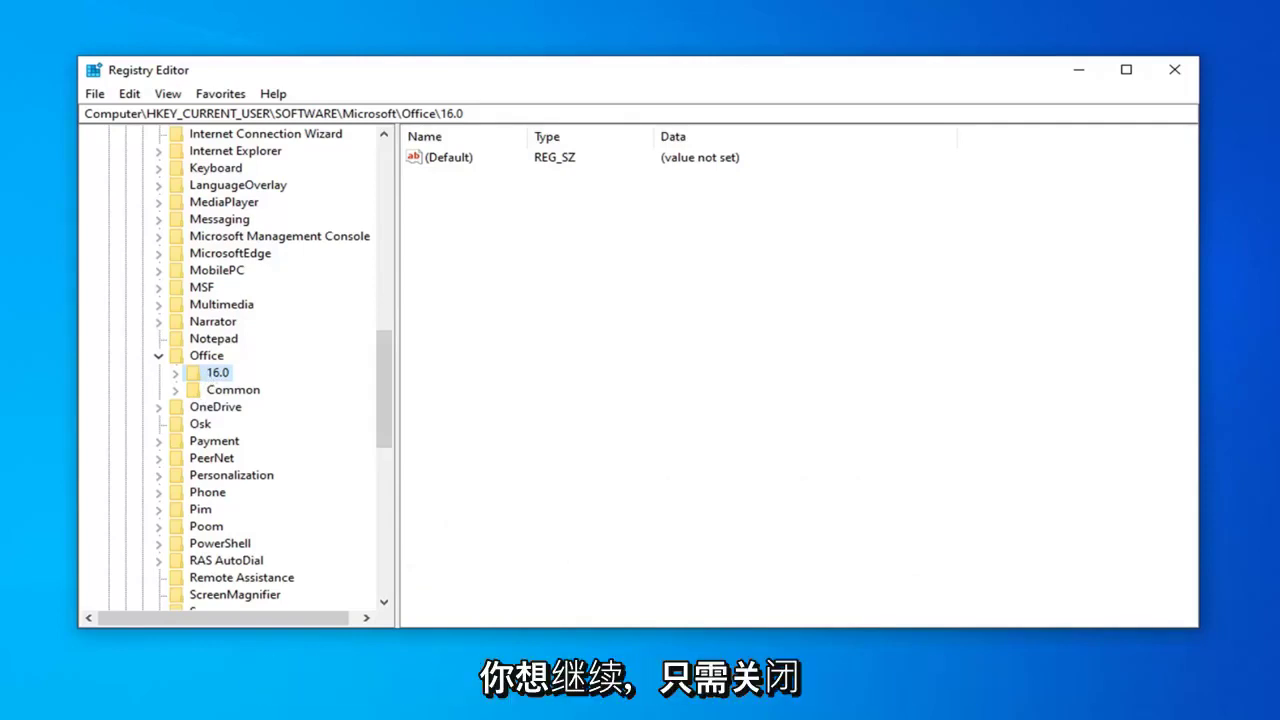
Step: Create a new subkey named Outlook under Office\16.0
click(175, 373)
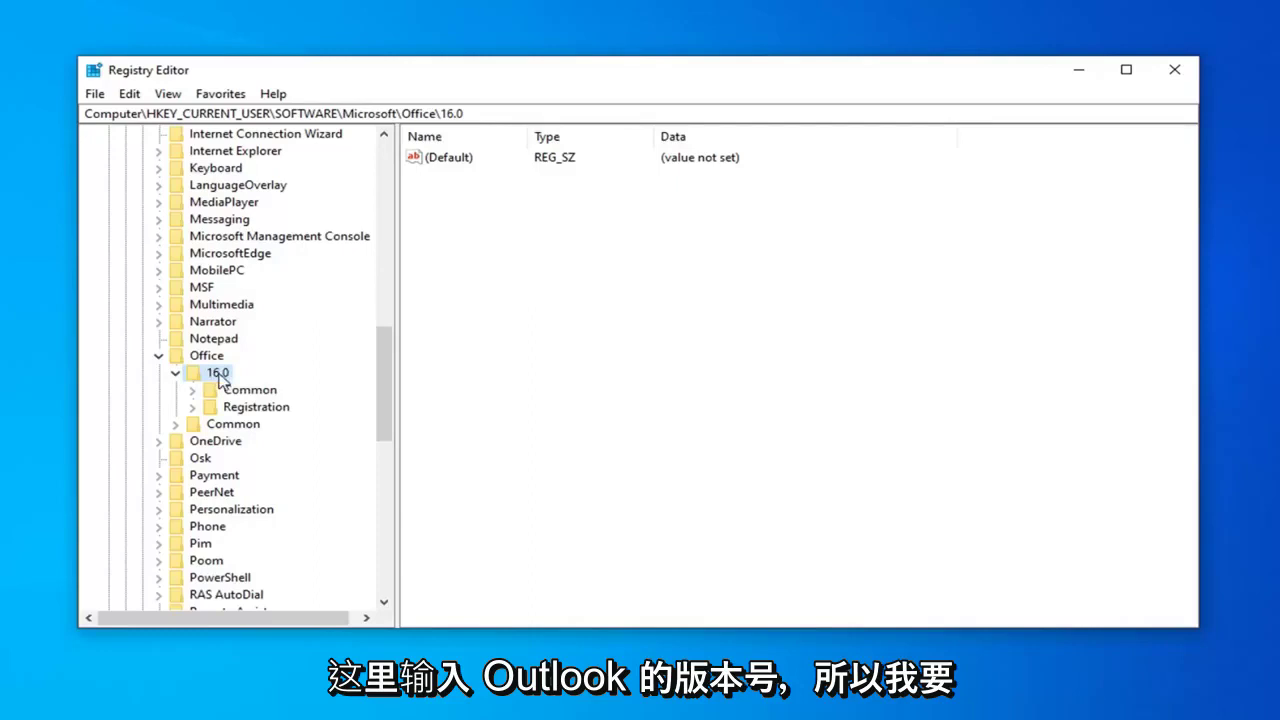
right_click(220, 375)
mouse_move(308, 402)
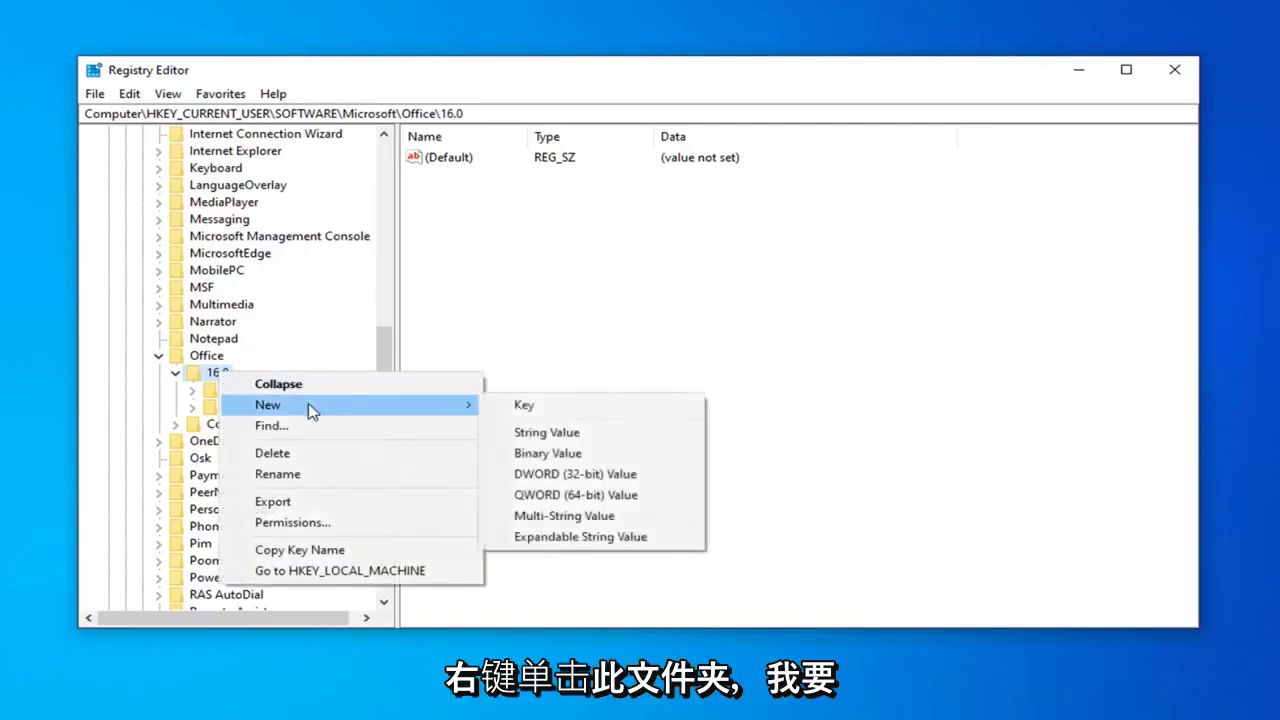
click(522, 409)
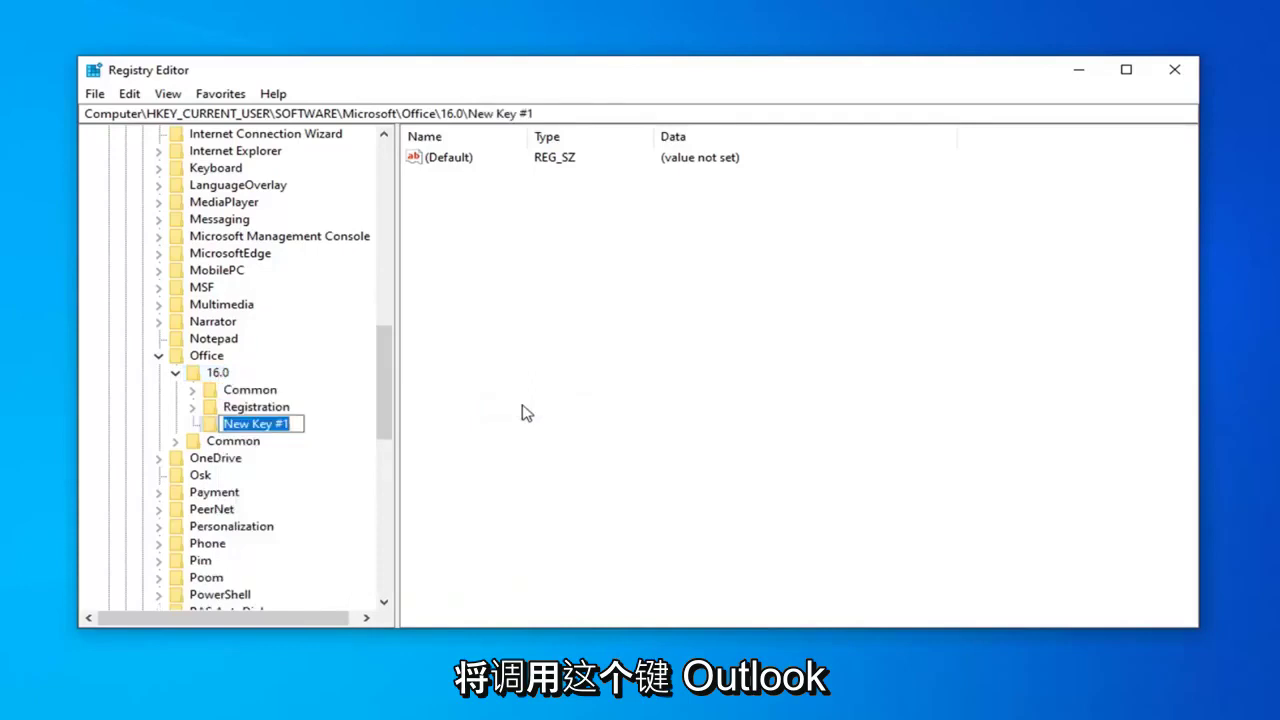
text(Outloo)
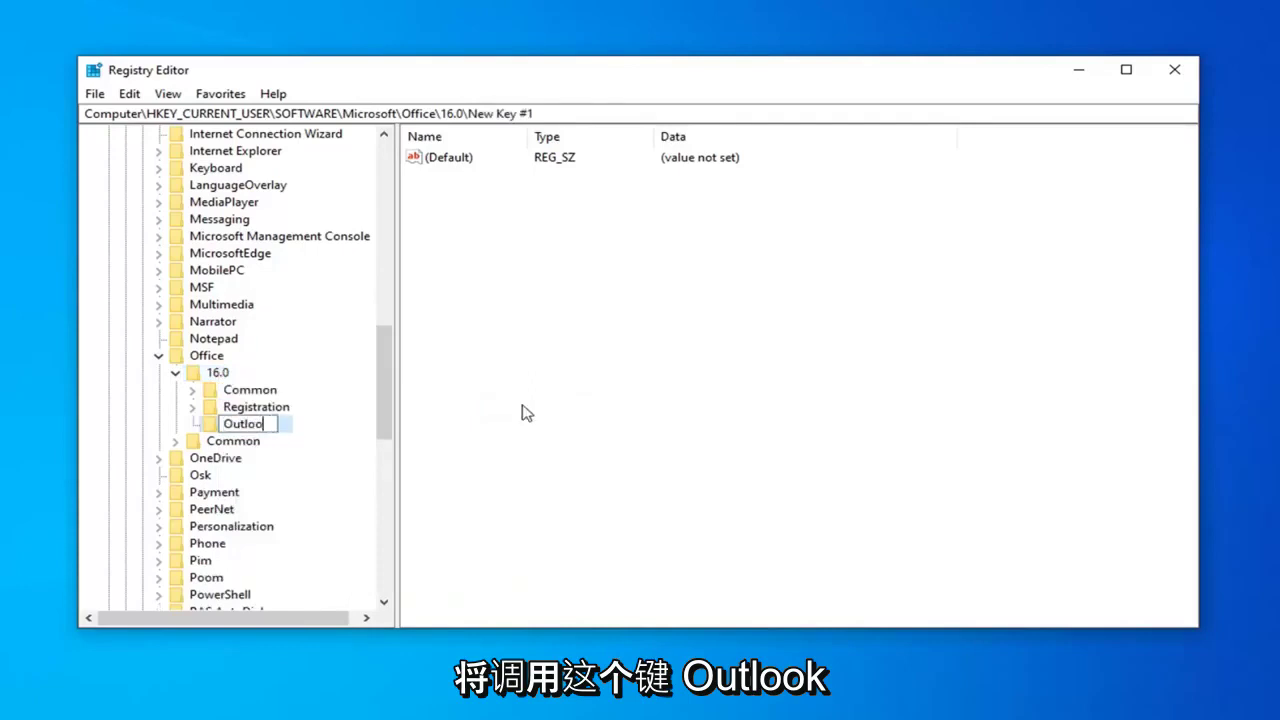
text(k)
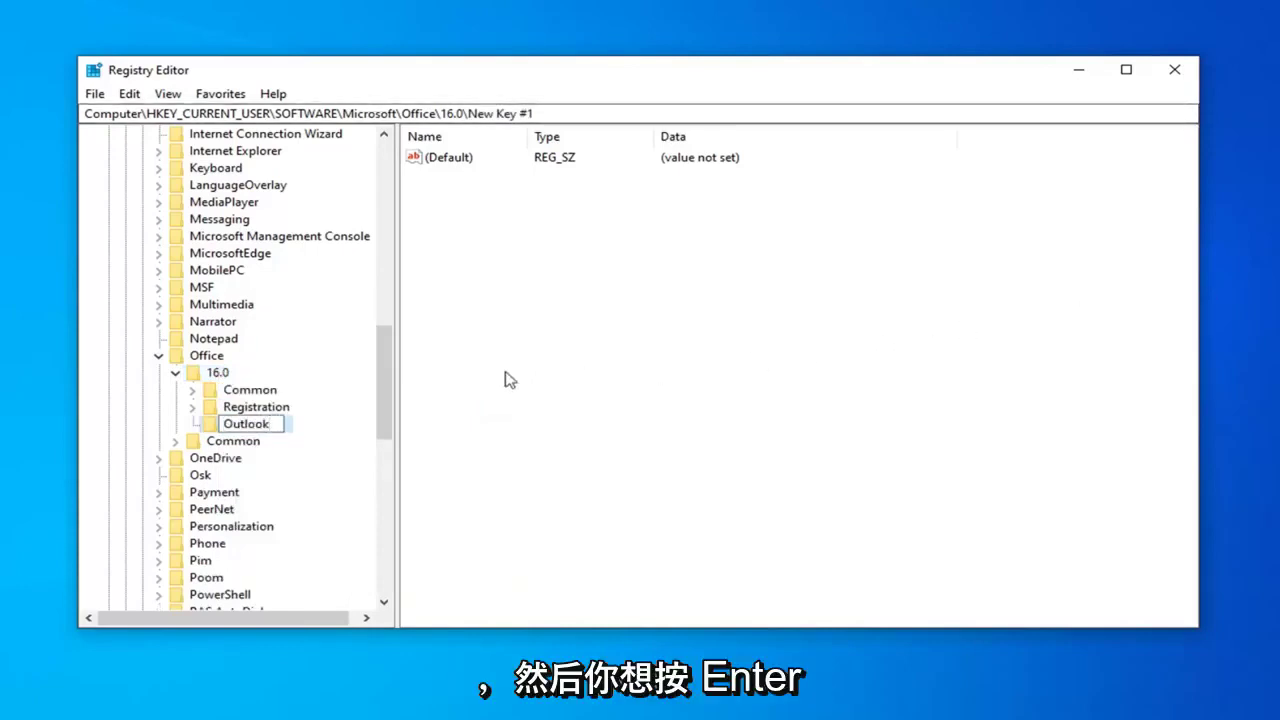
key(Return)
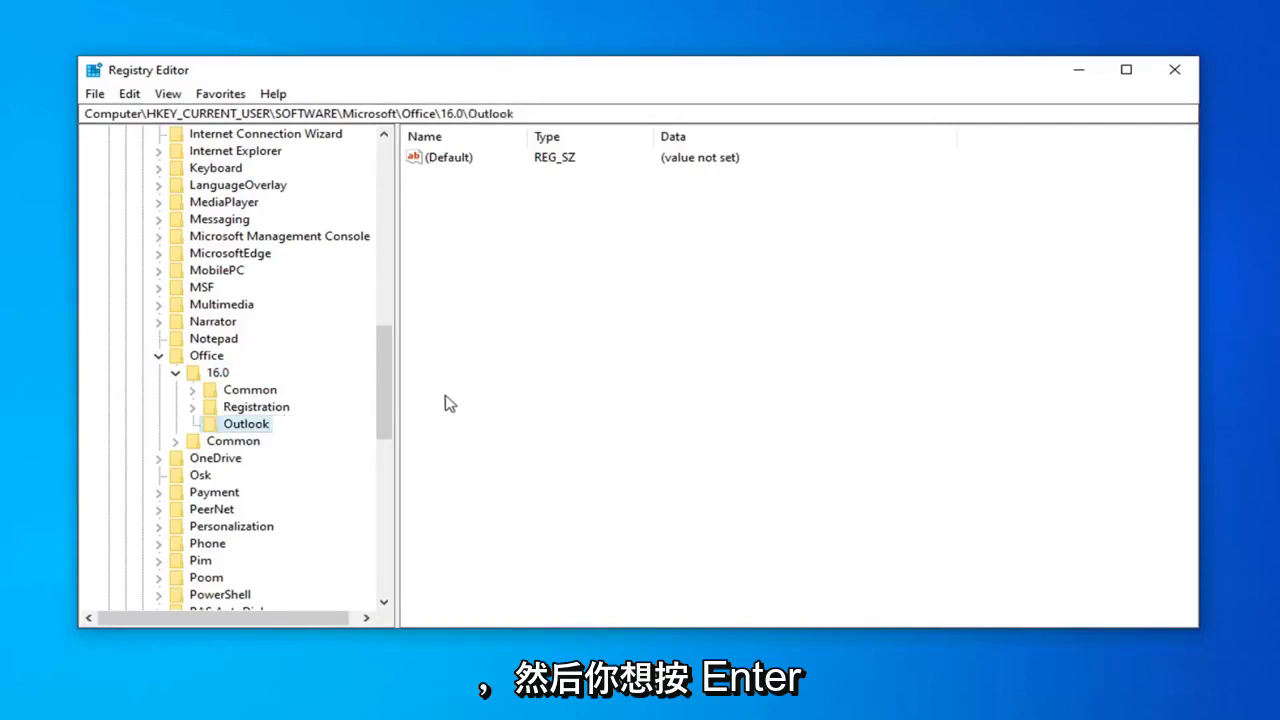
Step: Add a PST subkey under Office\16.0\Outlook and select it to show its values
right_click(237, 428)
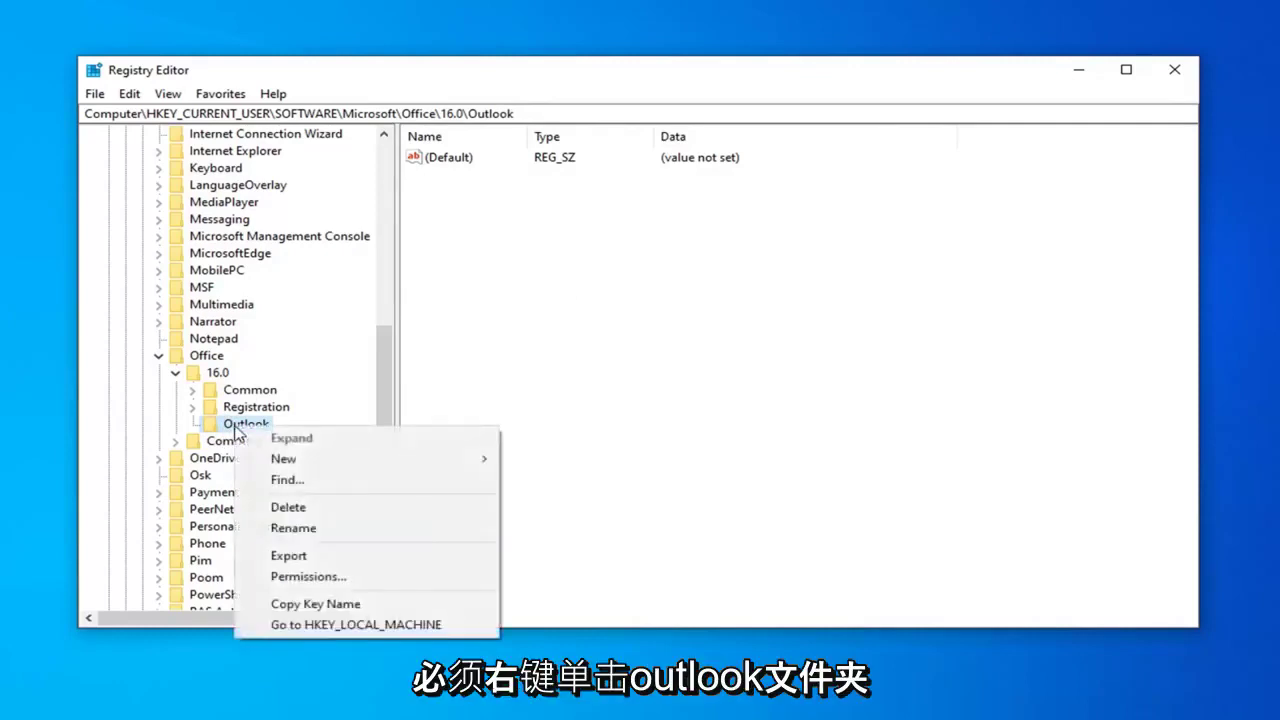
mouse_move(275, 458)
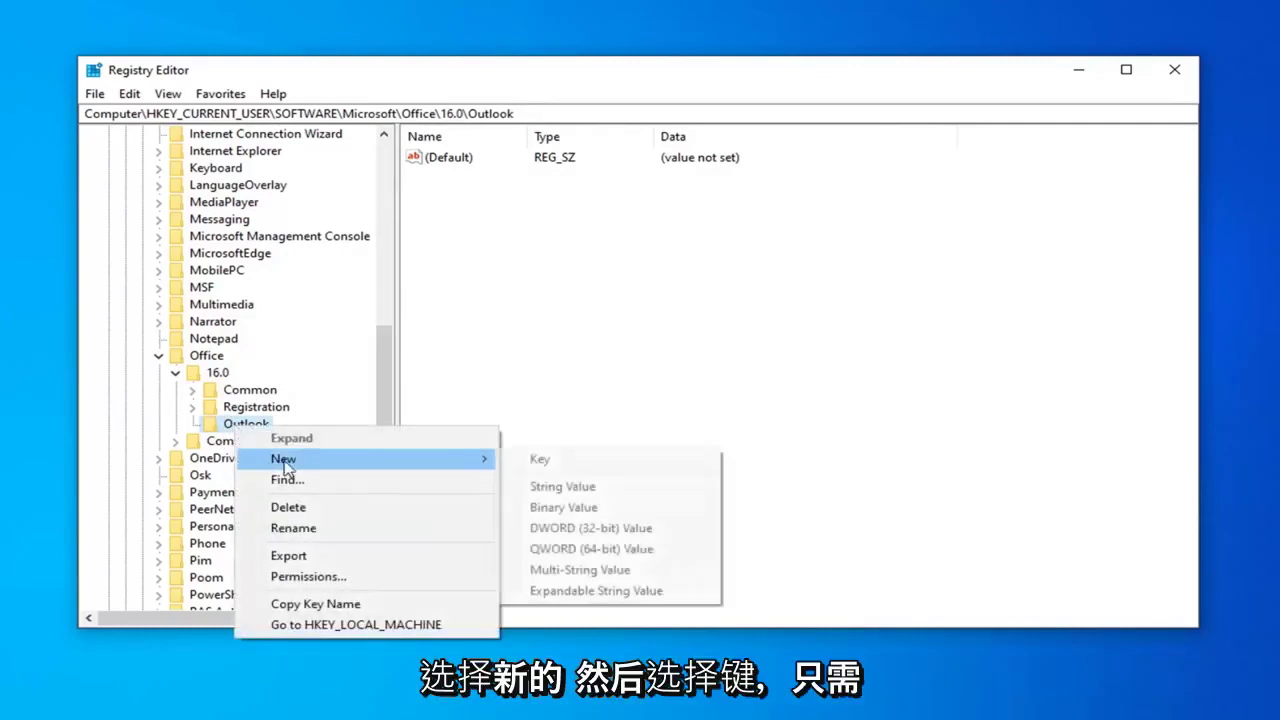
click(555, 467)
text(PST)
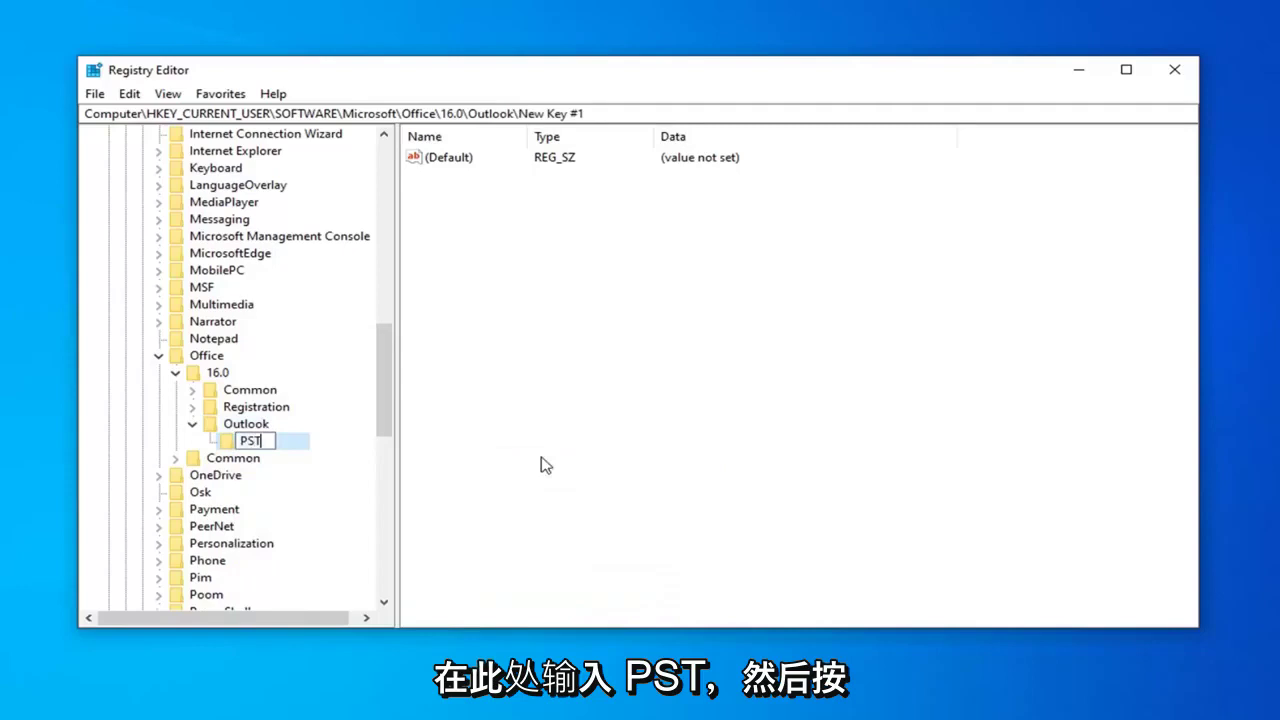
key(Return)
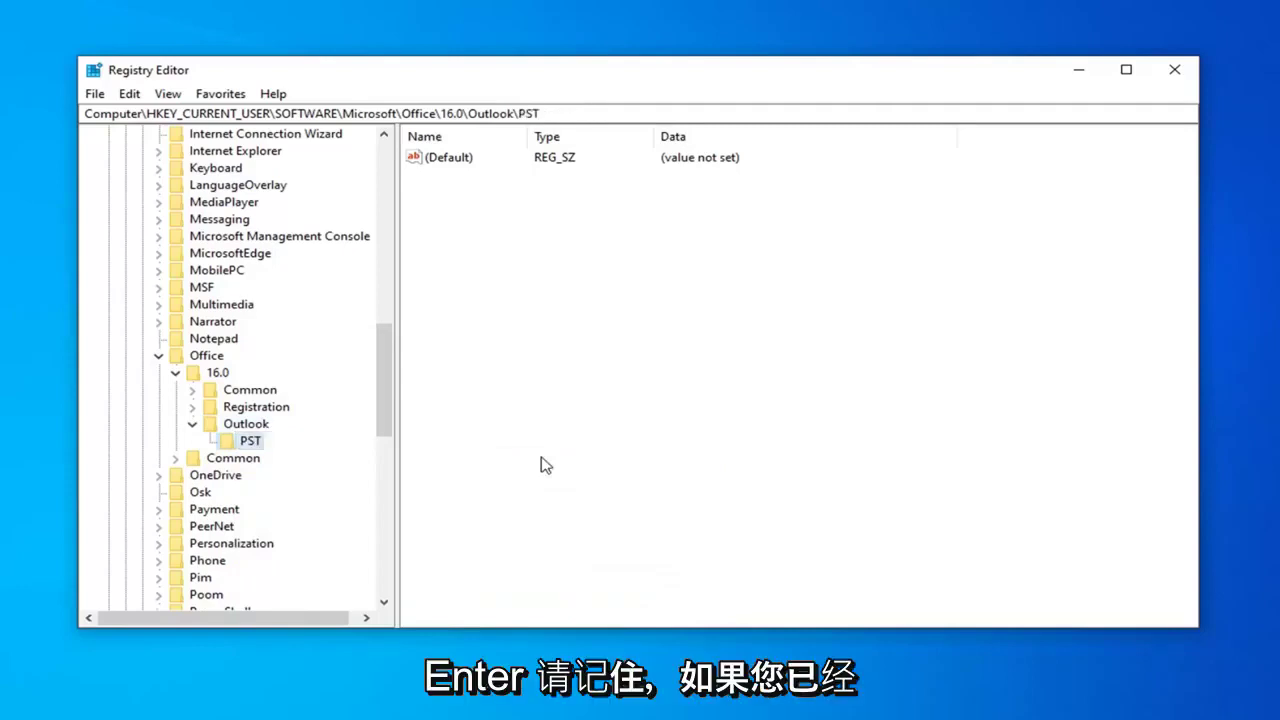
click(194, 424)
click(192, 424)
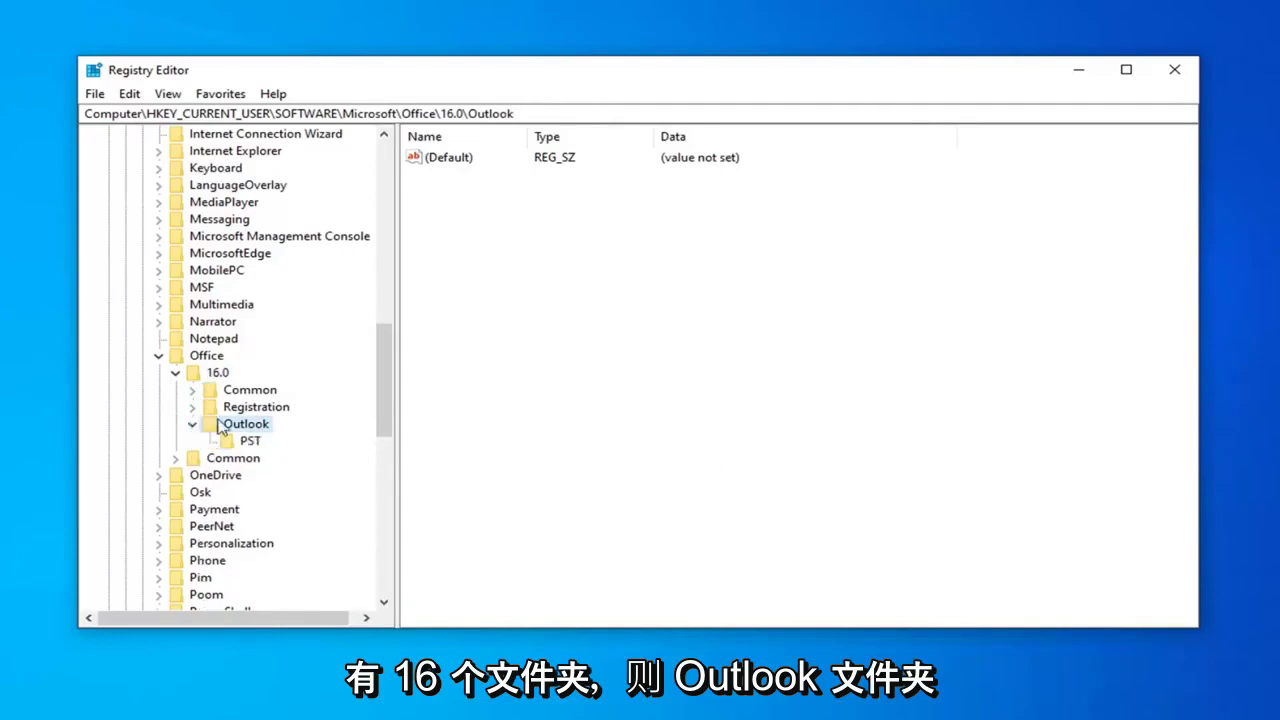
click(240, 443)
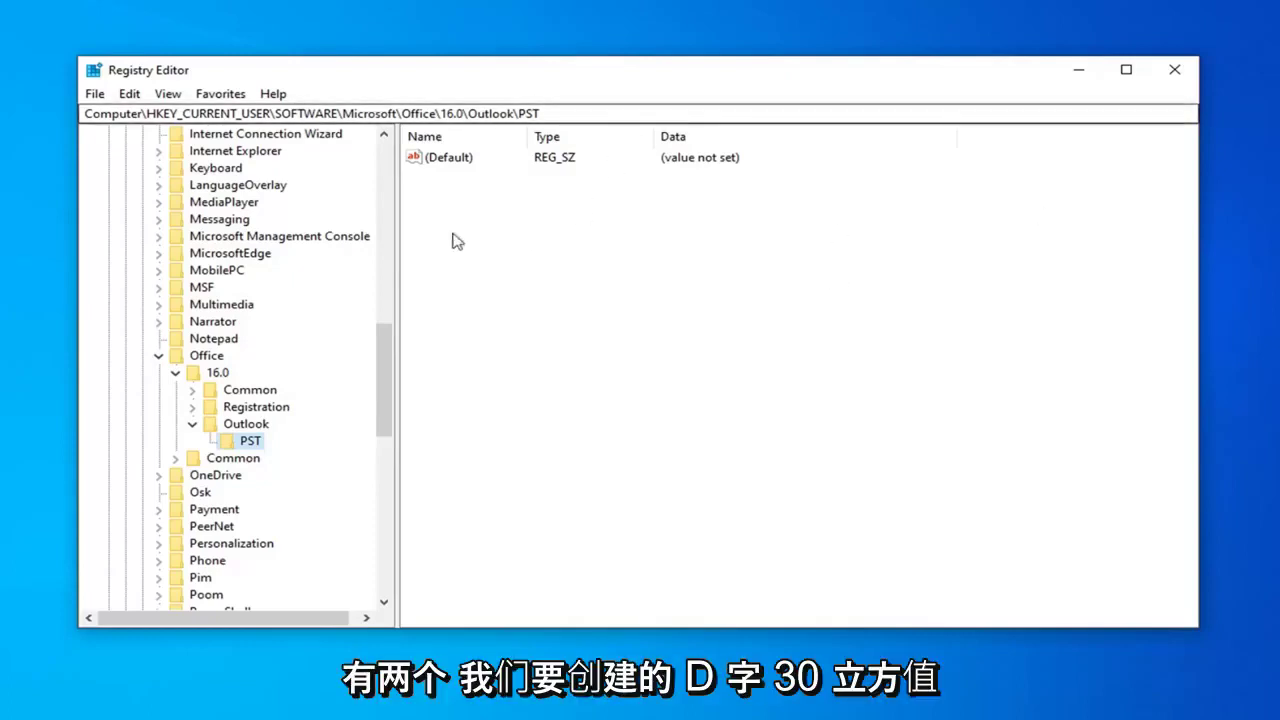
Step: Add a DWORD (32-bit) value named MaxLargeFileSize to the PST key
right_click(503, 189)
click(474, 212)
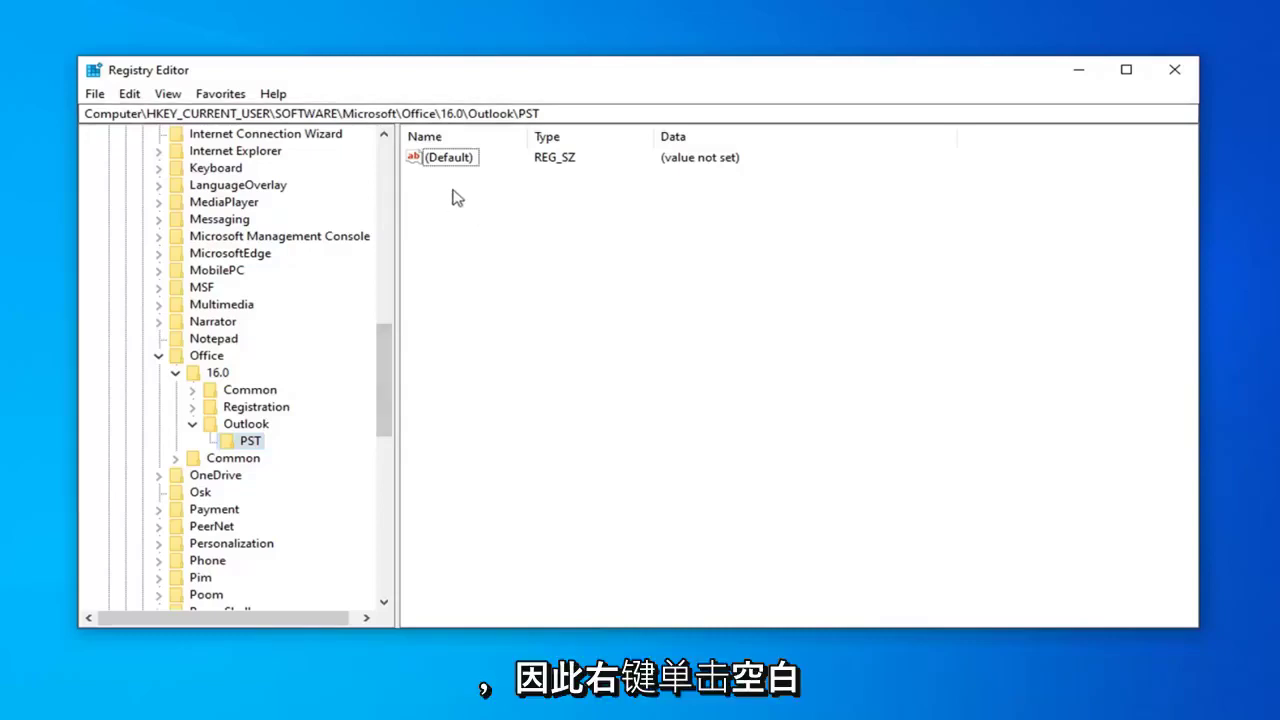
right_click(453, 191)
mouse_move(520, 209)
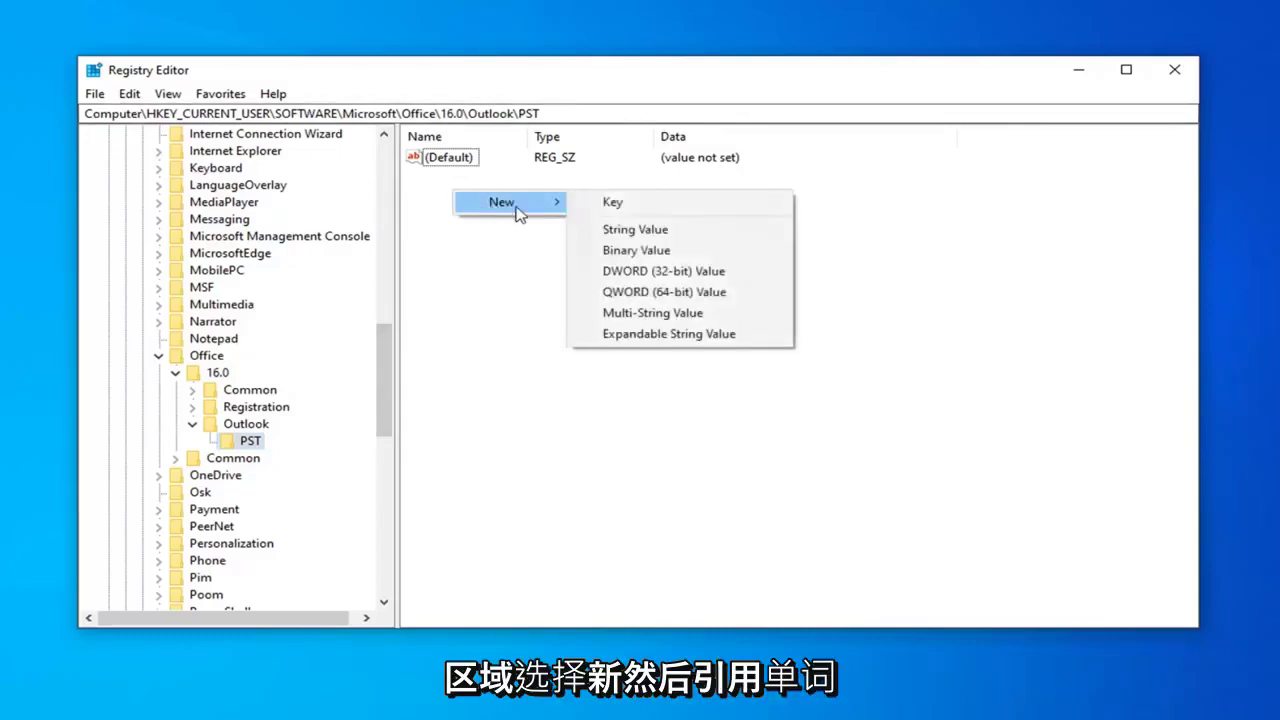
click(630, 274)
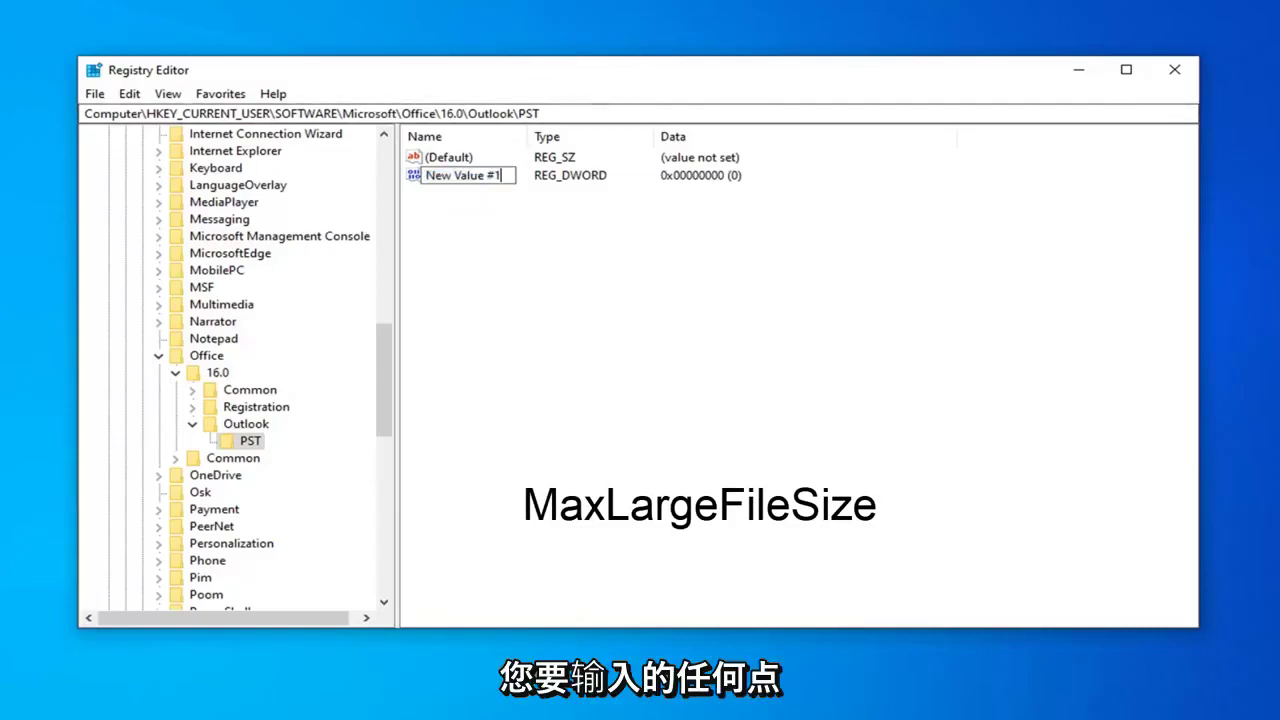
text(Max)
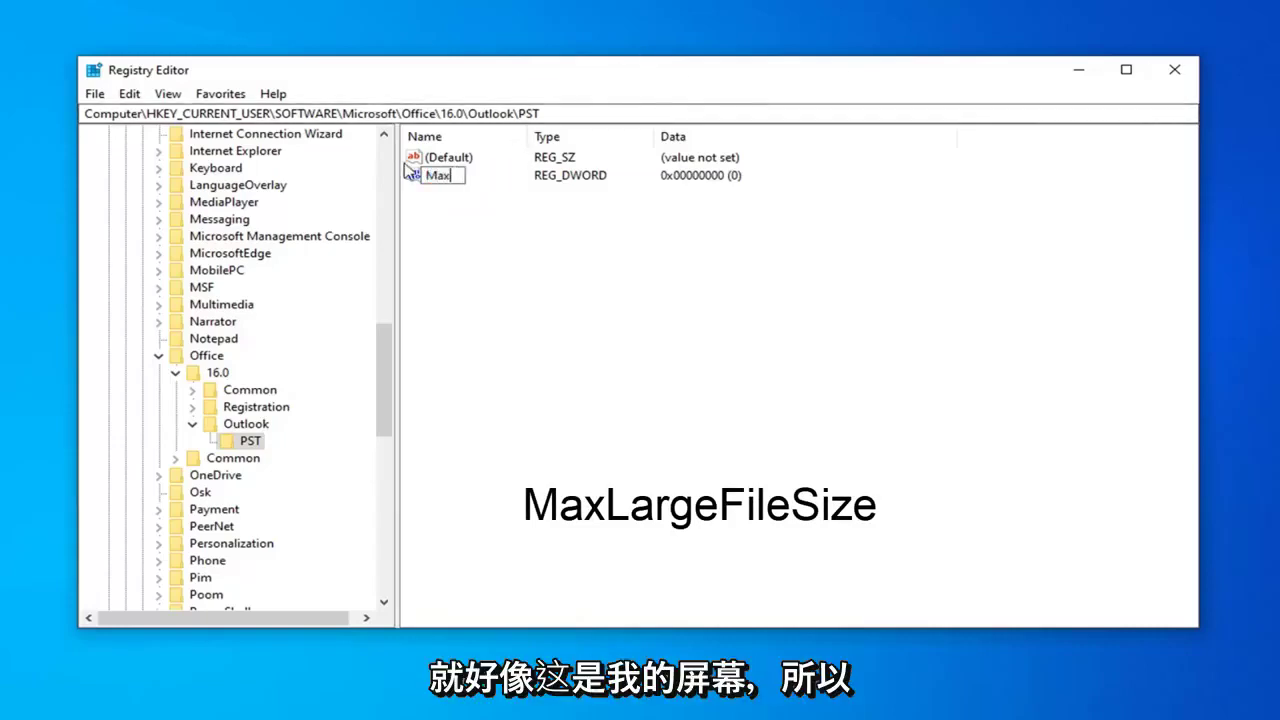
text(LargeFileSize)
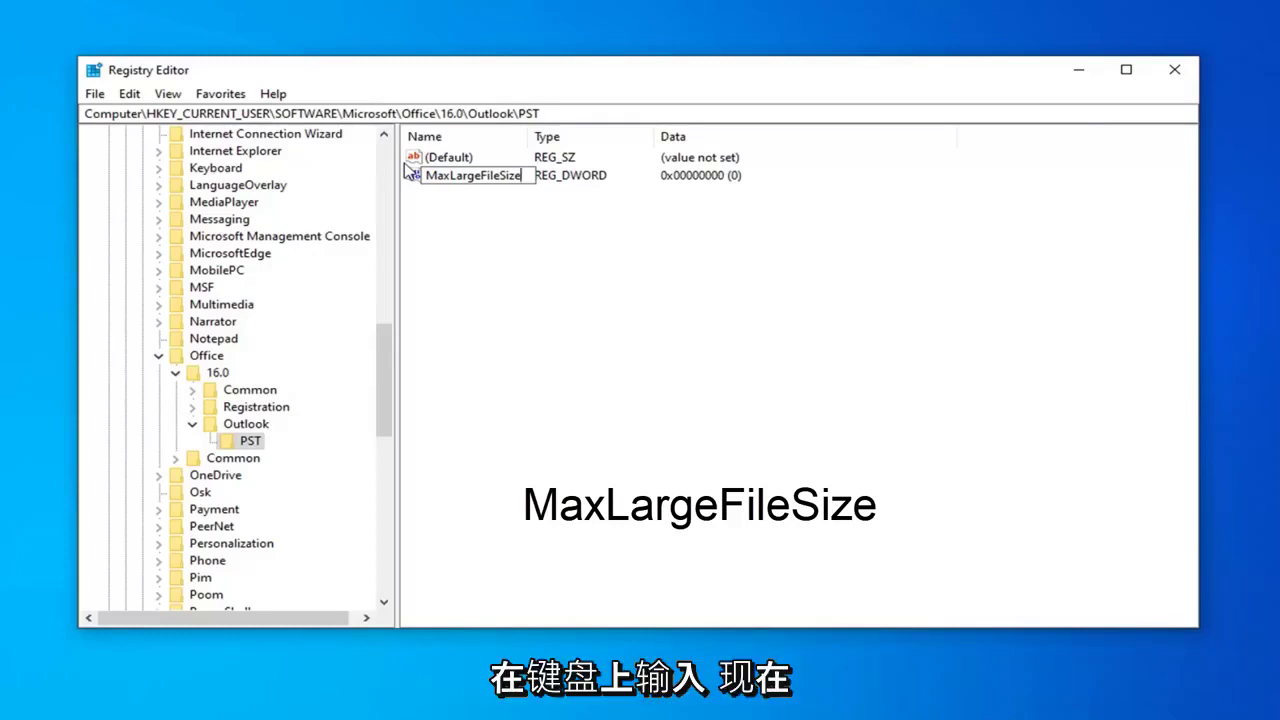
key(Return)
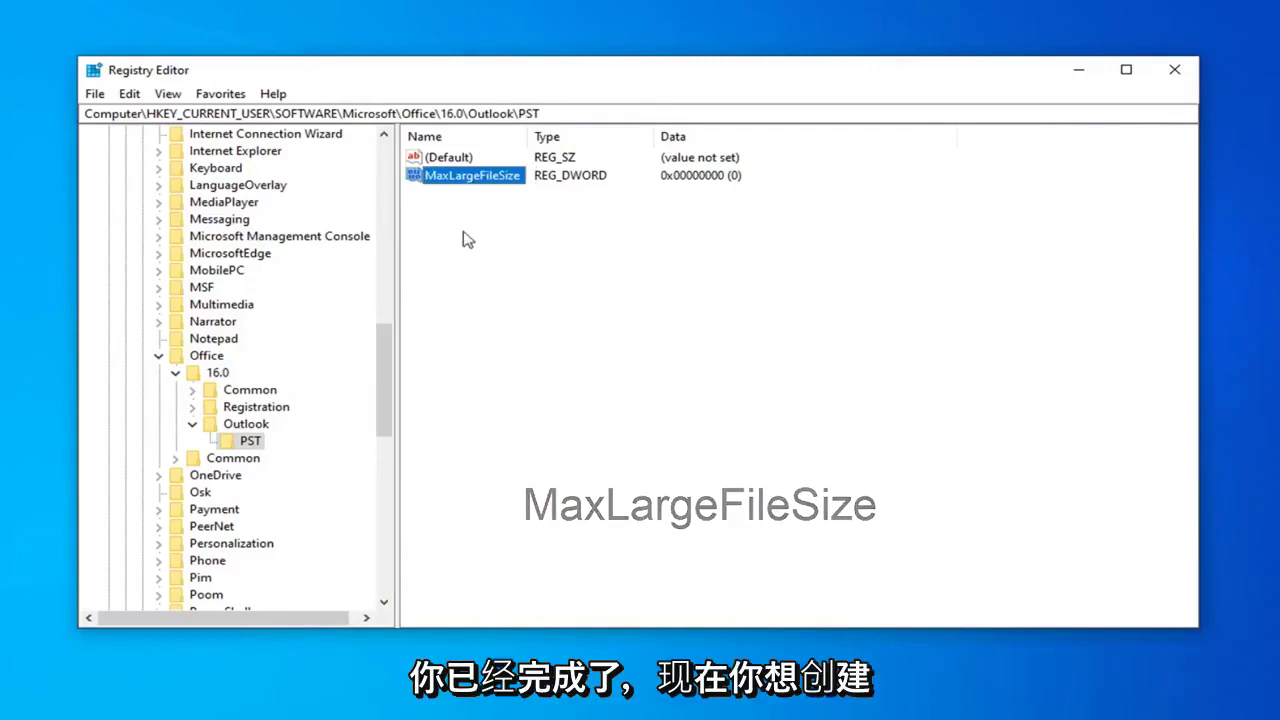
Step: Add a second DWORD (32-bit) value named WarnLargeFileSize, correcting a typo in the name
right_click(446, 207)
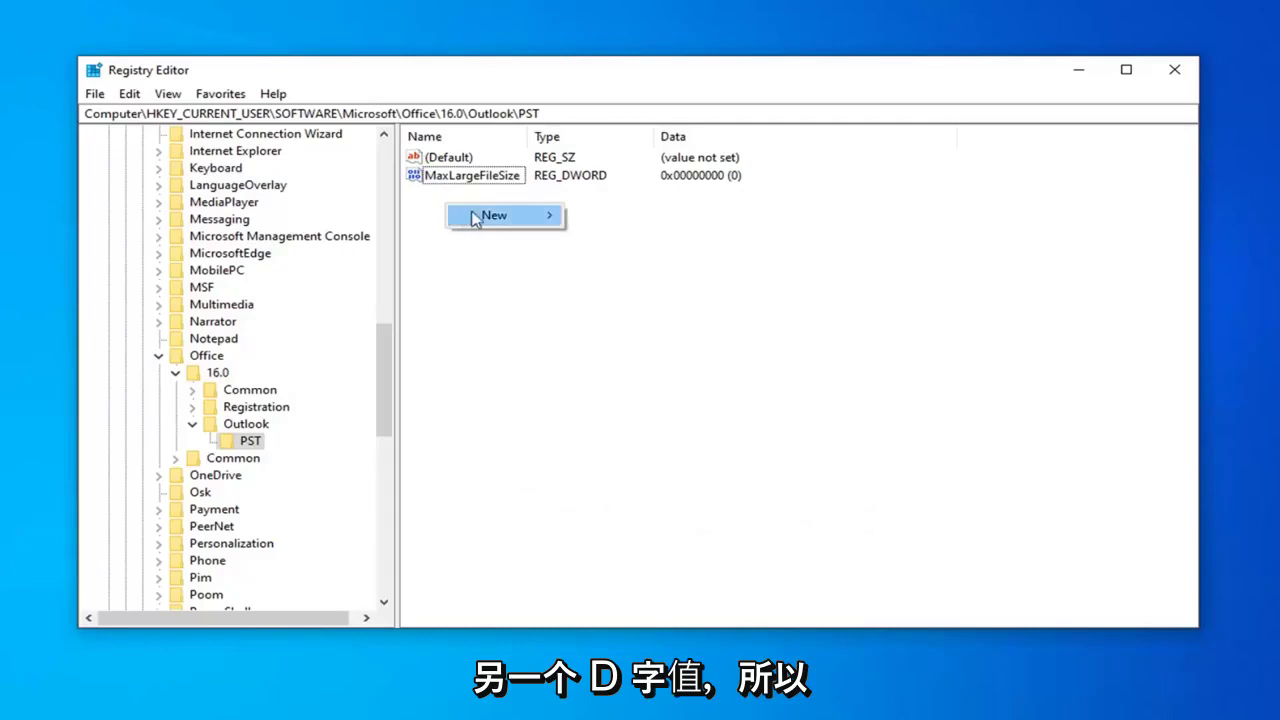
mouse_move(478, 220)
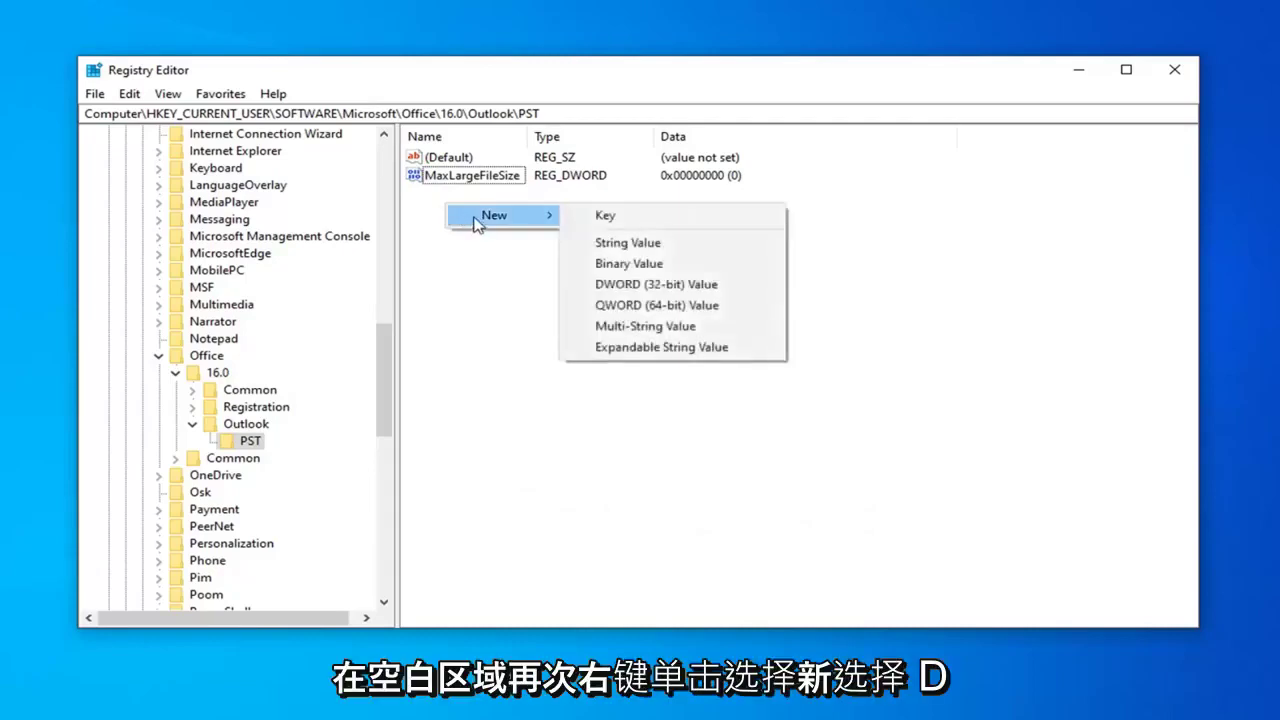
click(640, 285)
text(Warm)
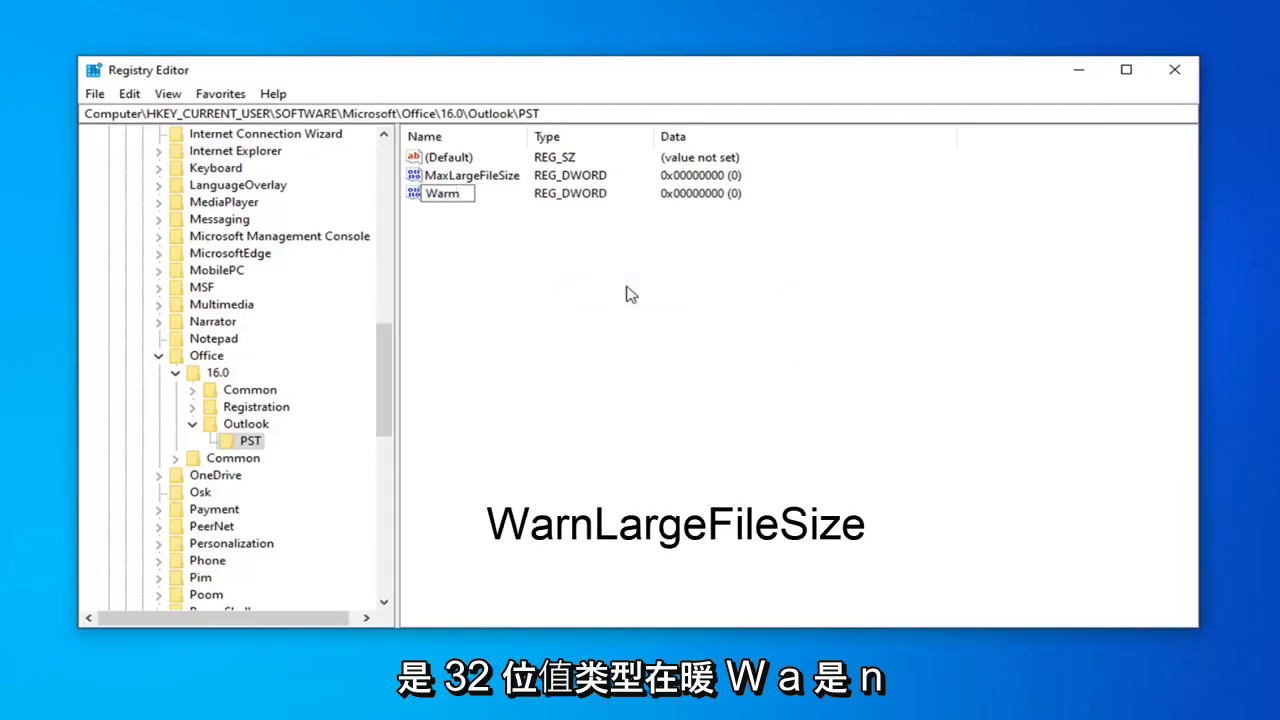
key(BackSpace)
key(BackSpace)
text(rn)
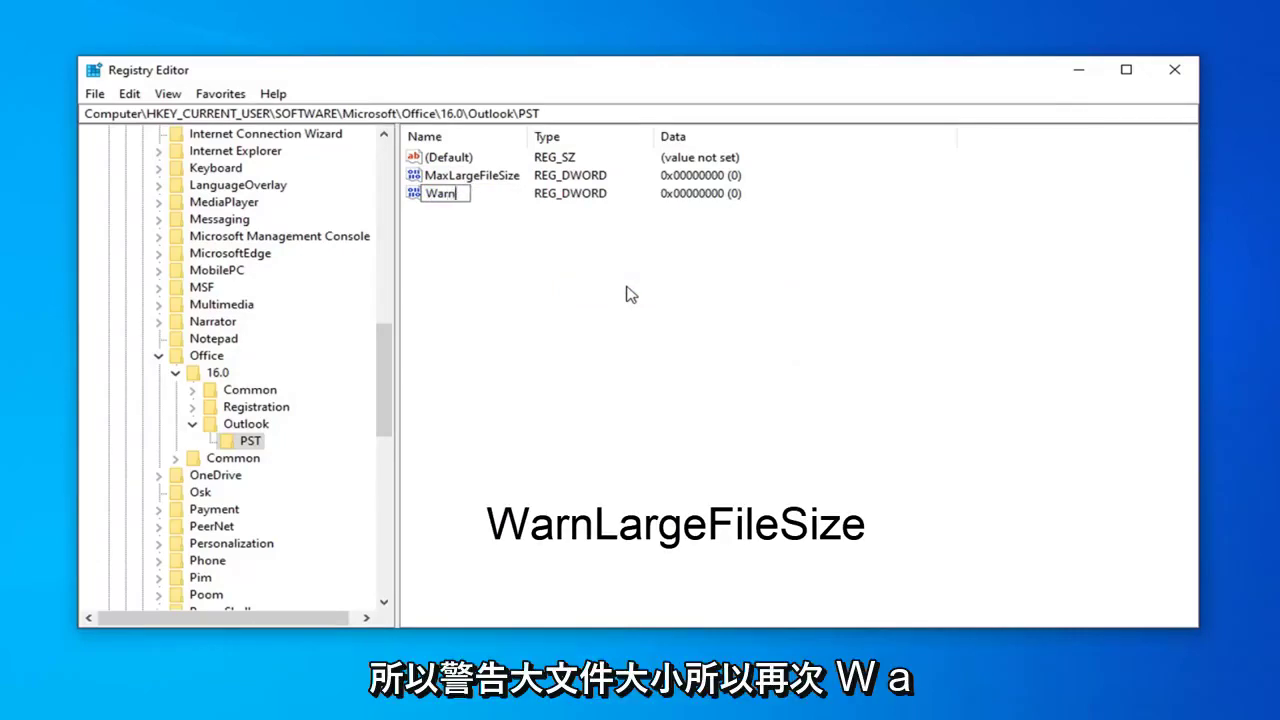
text(LargeFileSize)
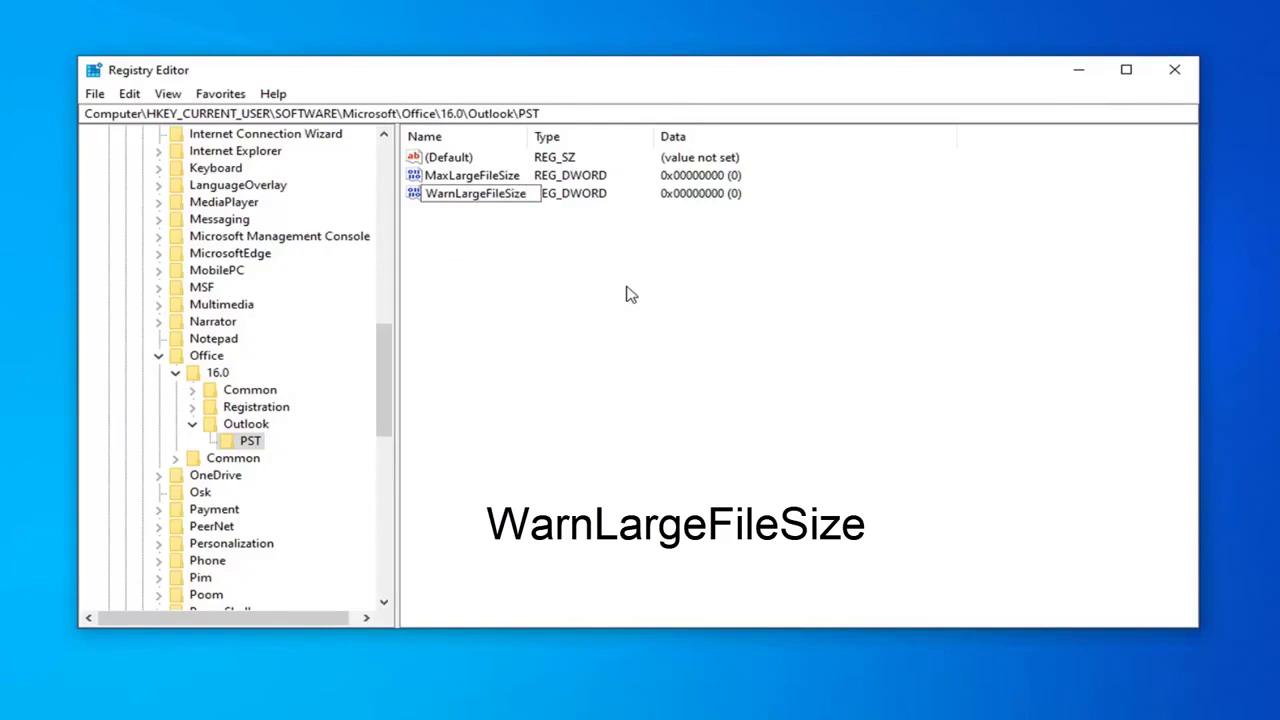
key(Return)
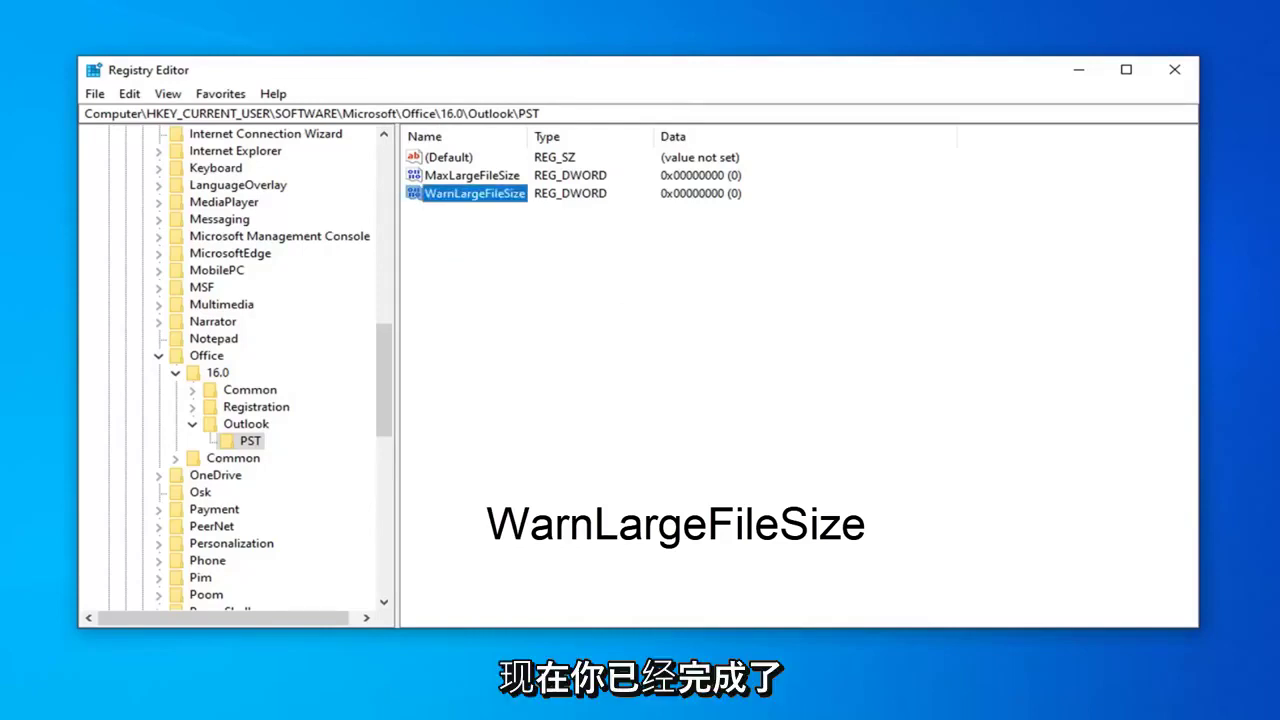
Step: Open MaxLargeFileSize's edit dialog, move it aside, and set its base to Decimal
click(455, 178)
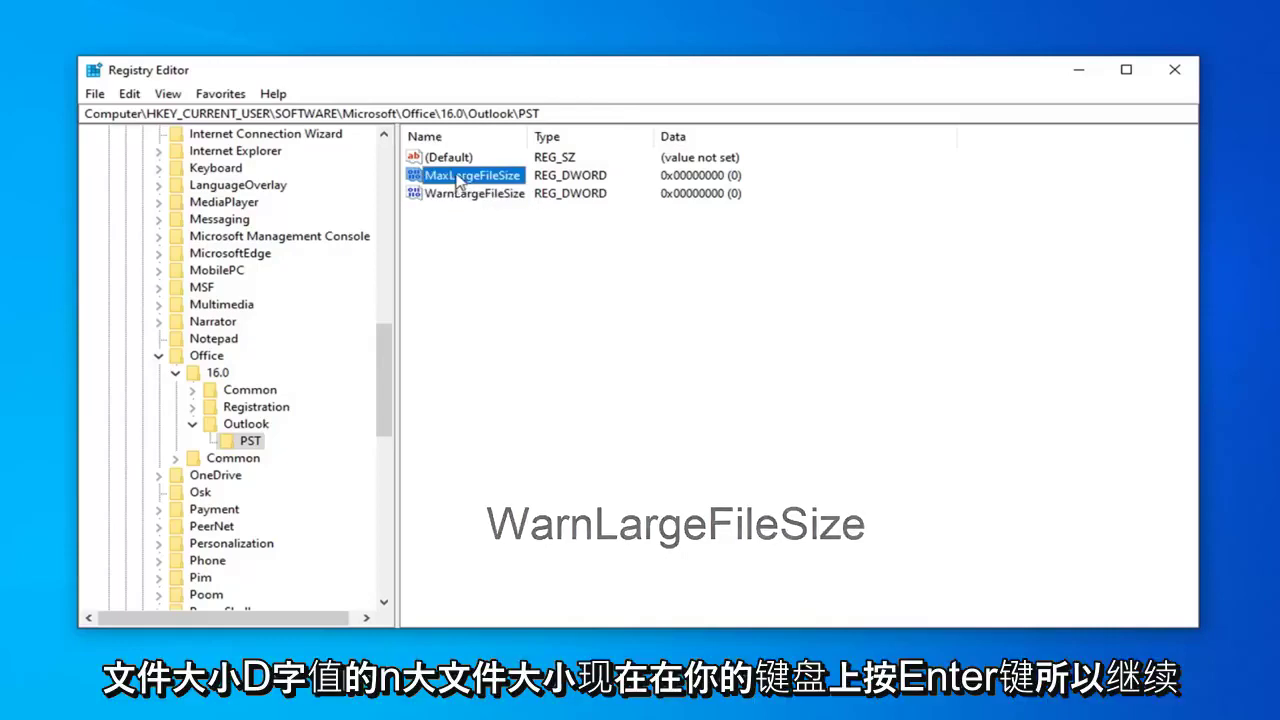
double_click(485, 182)
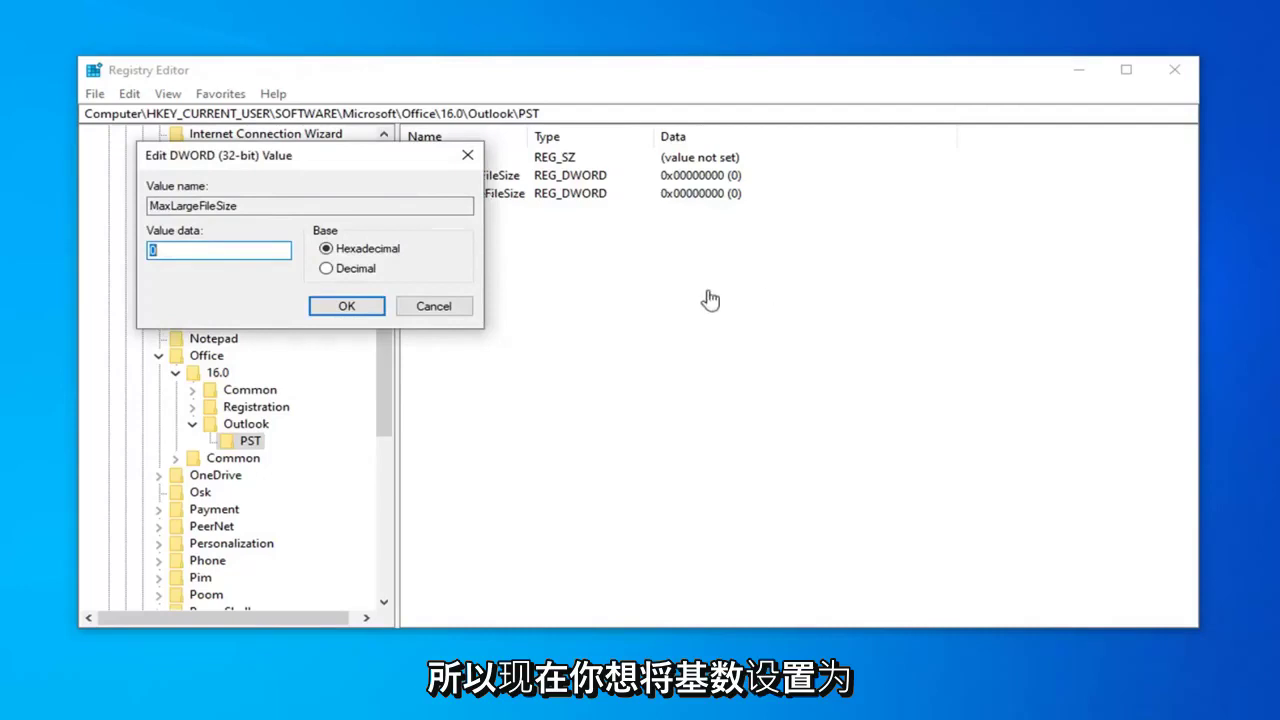
click(204, 249)
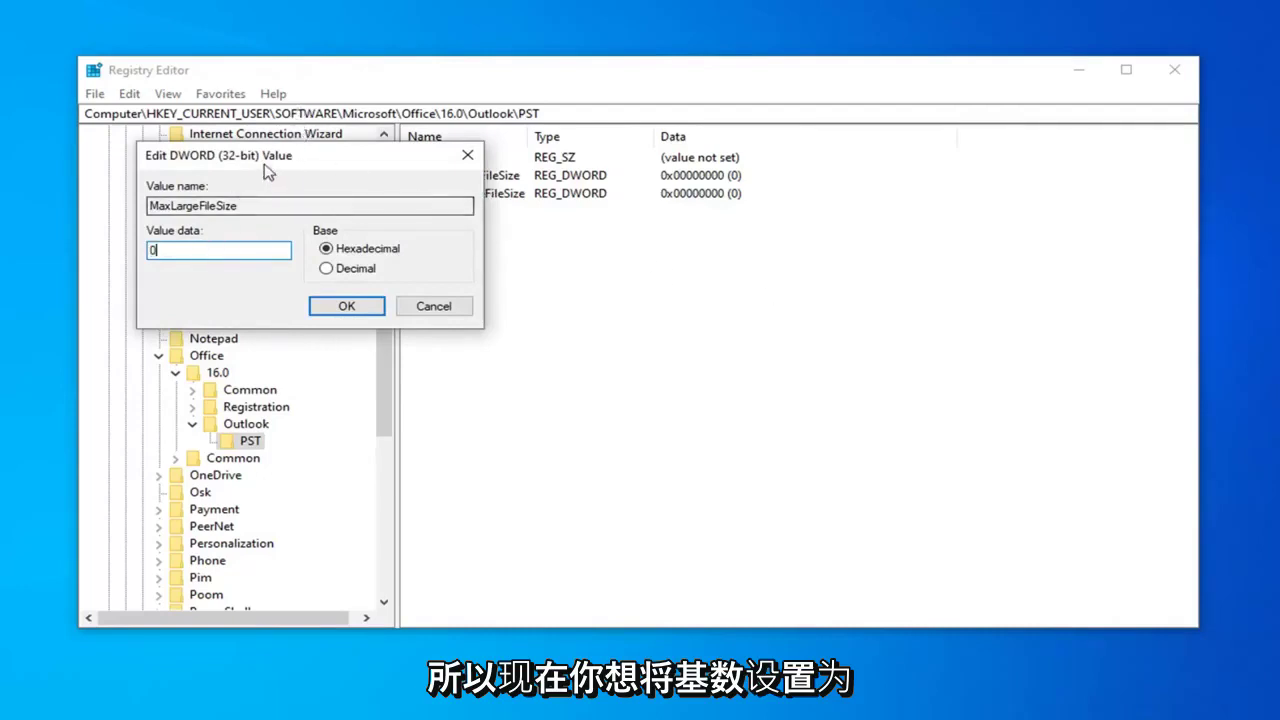
drag(266, 156, 596, 172)
click(657, 285)
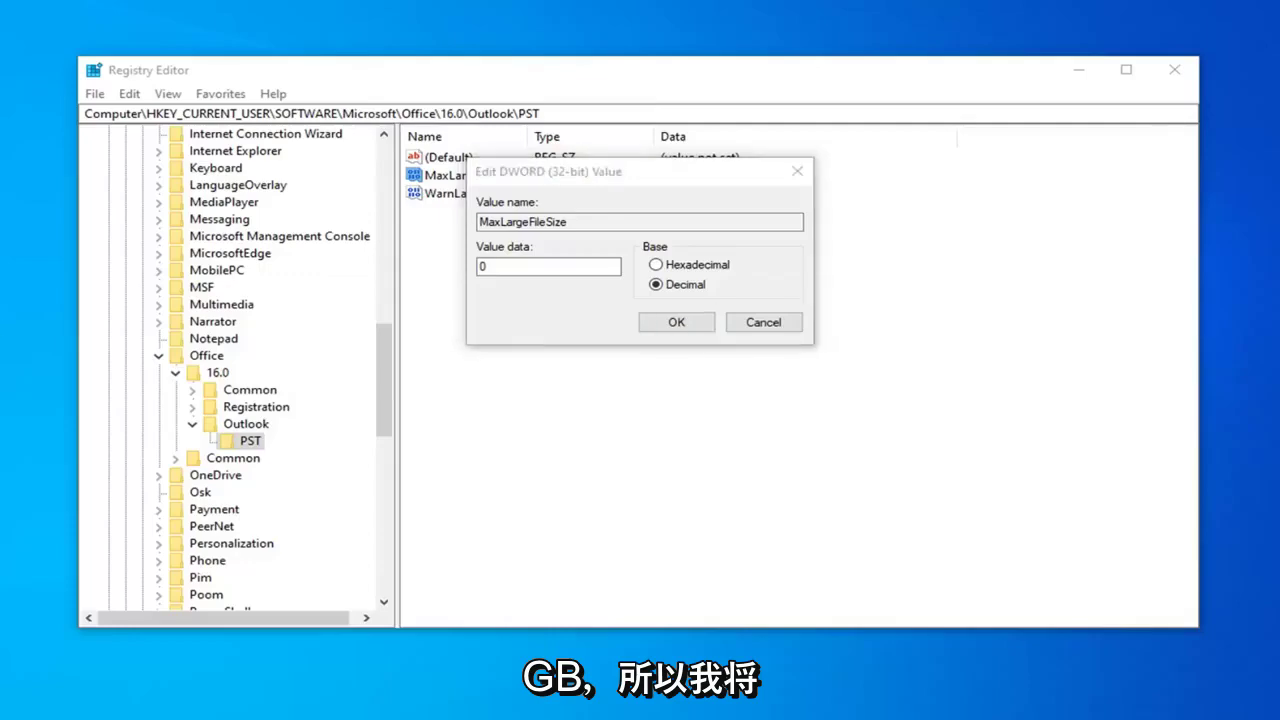
Step: Launch Calculator, place it beside the registry dialog, and close the duplicate window
key(super)
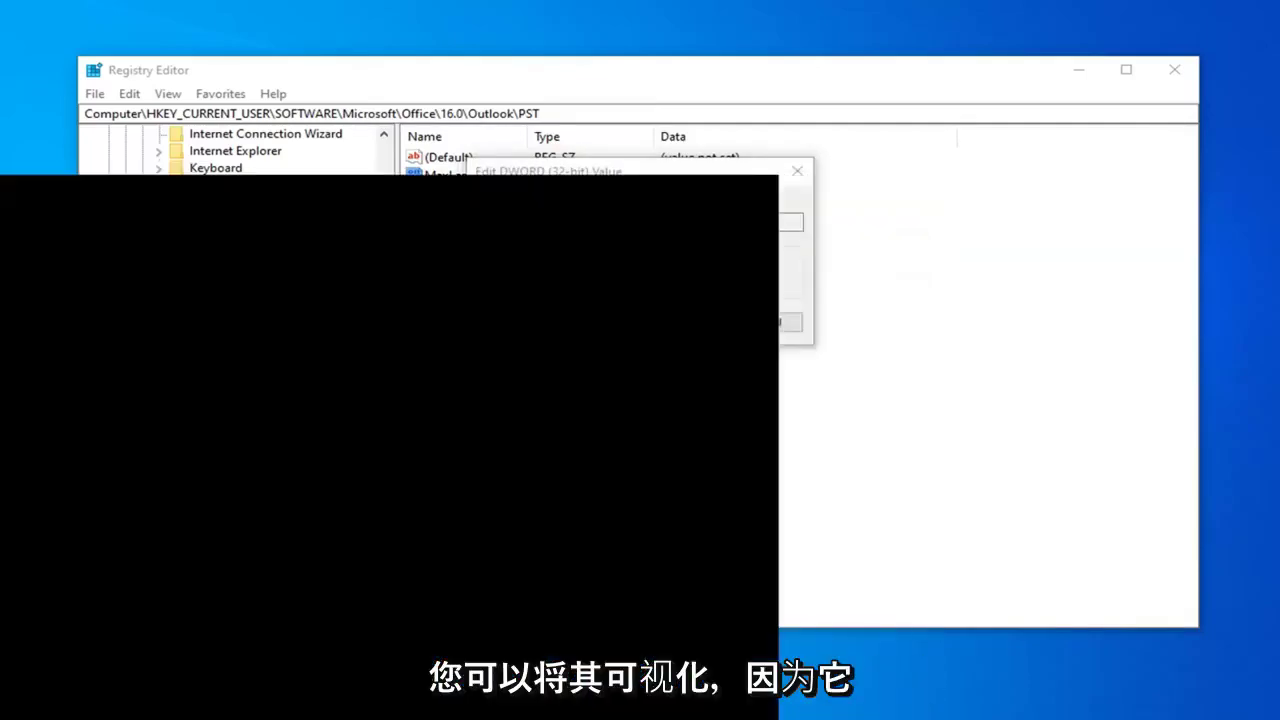
text(cc)
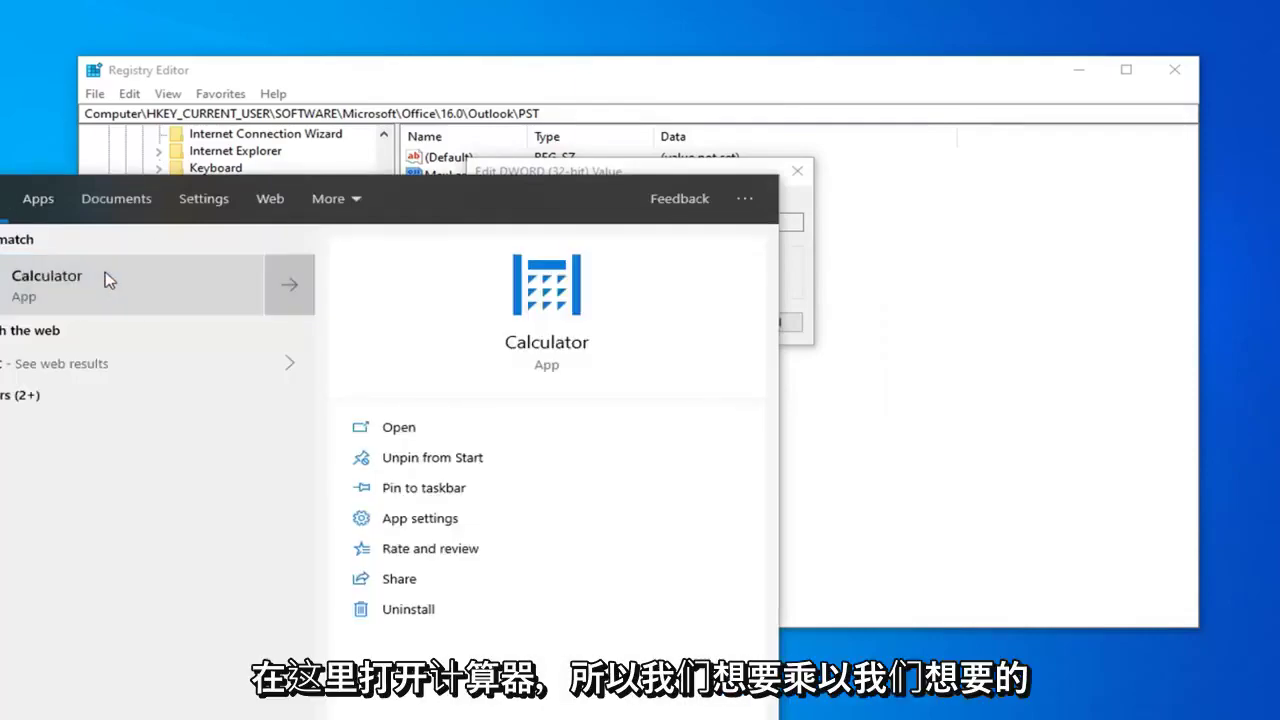
click(109, 281)
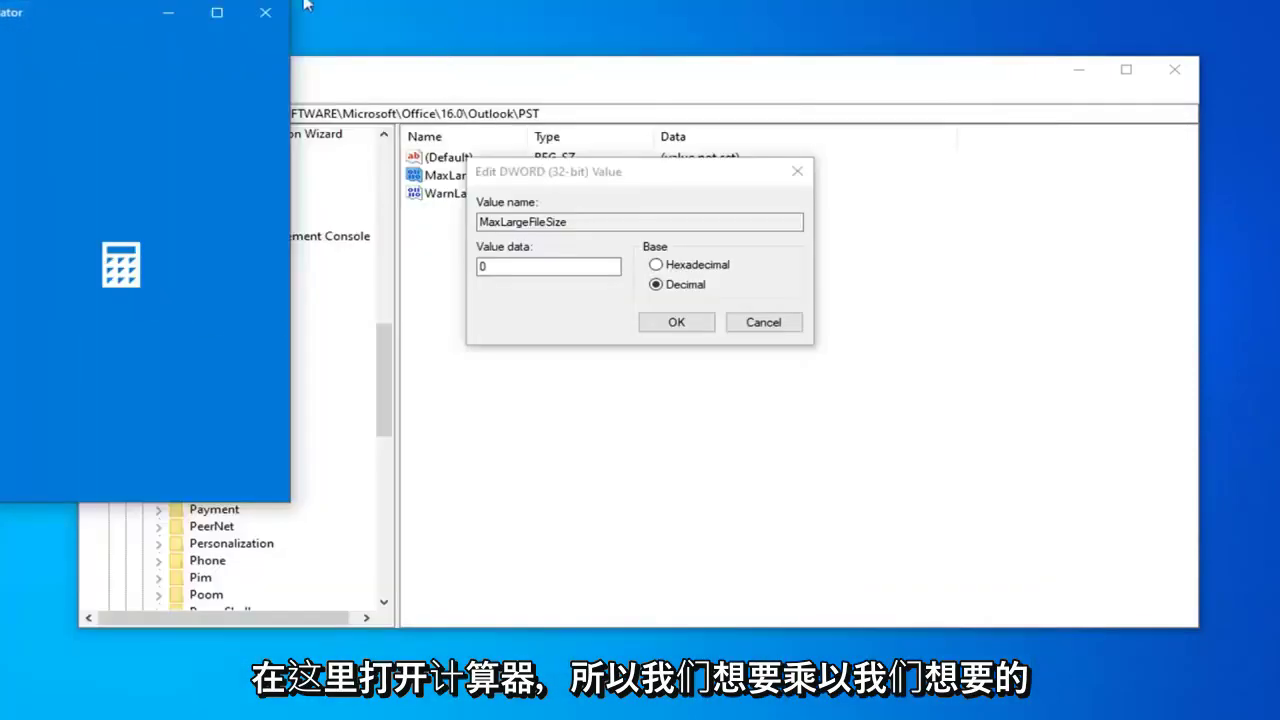
drag(84, 27, 985, 120)
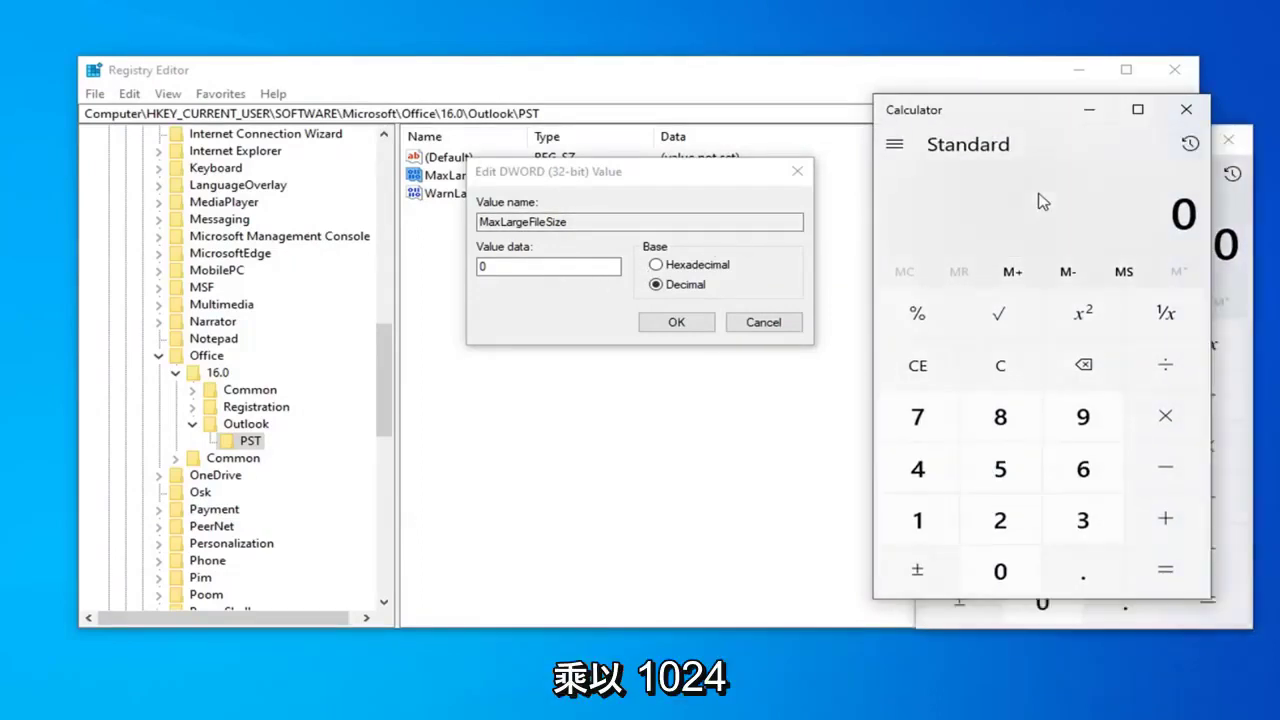
click(1187, 111)
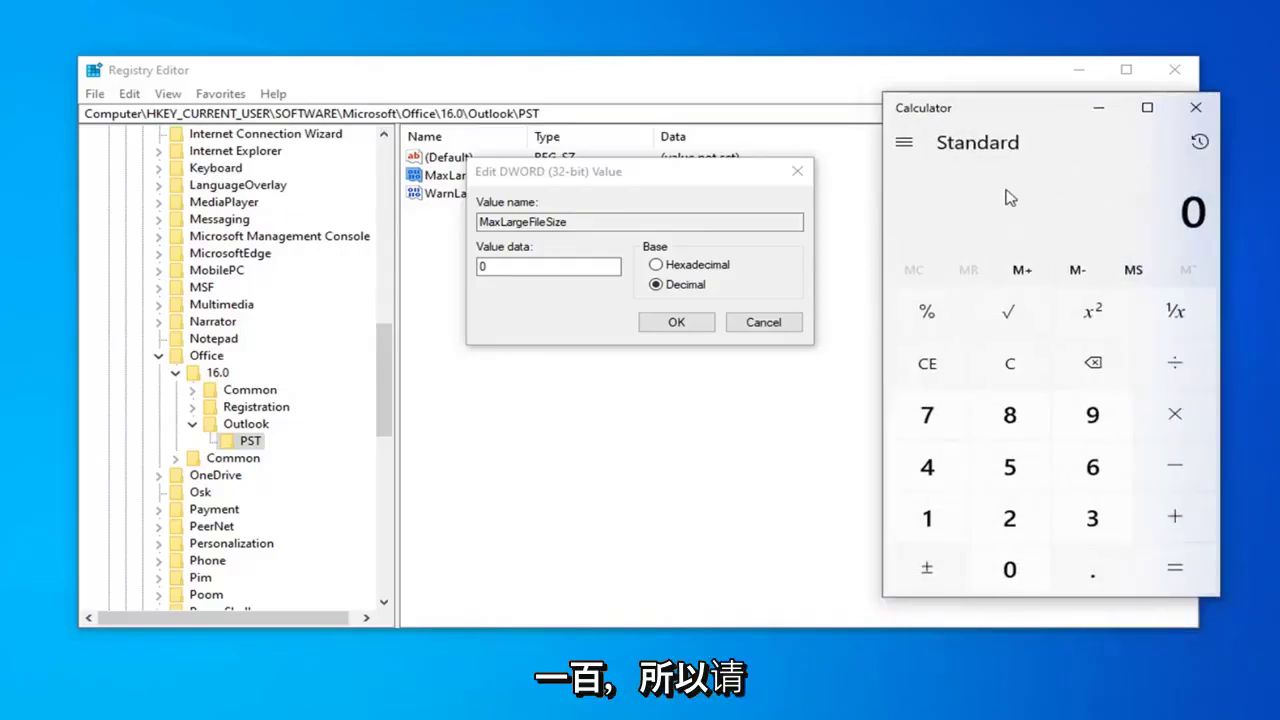
Step: Compute 100 × 1024 in Calculator to get 102,400
text(100)
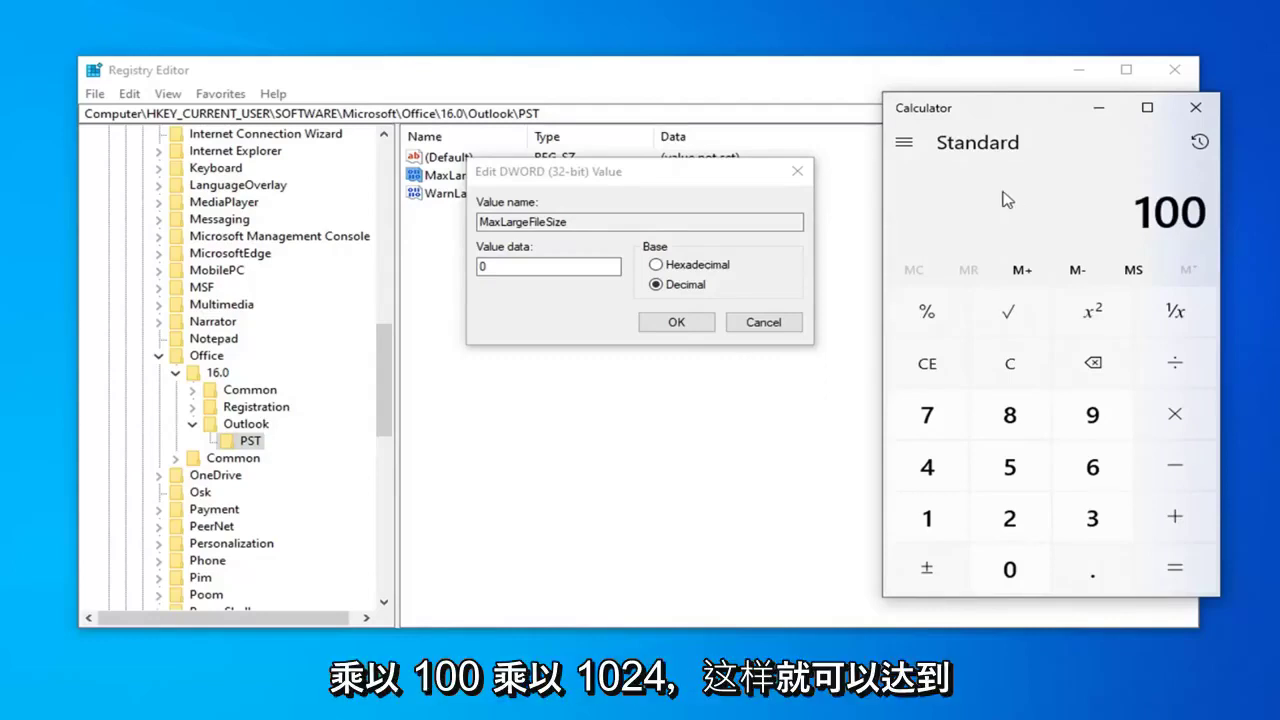
text(*1024)
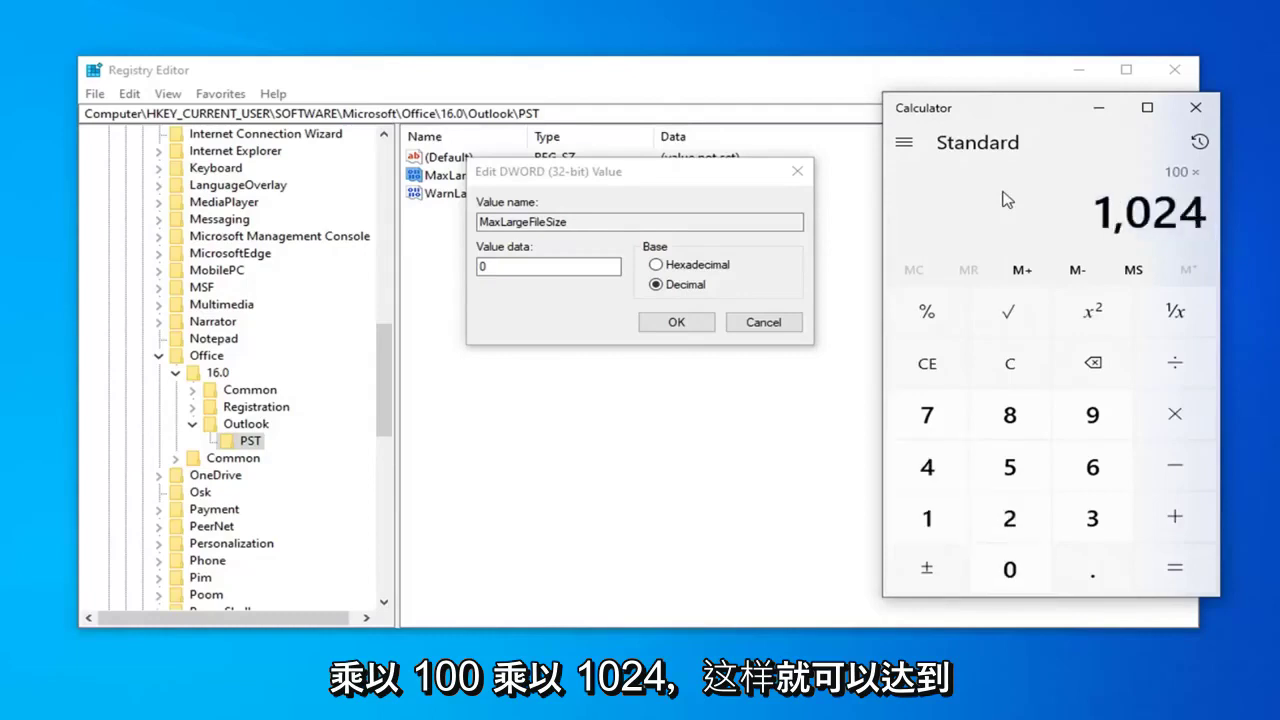
key(Return)
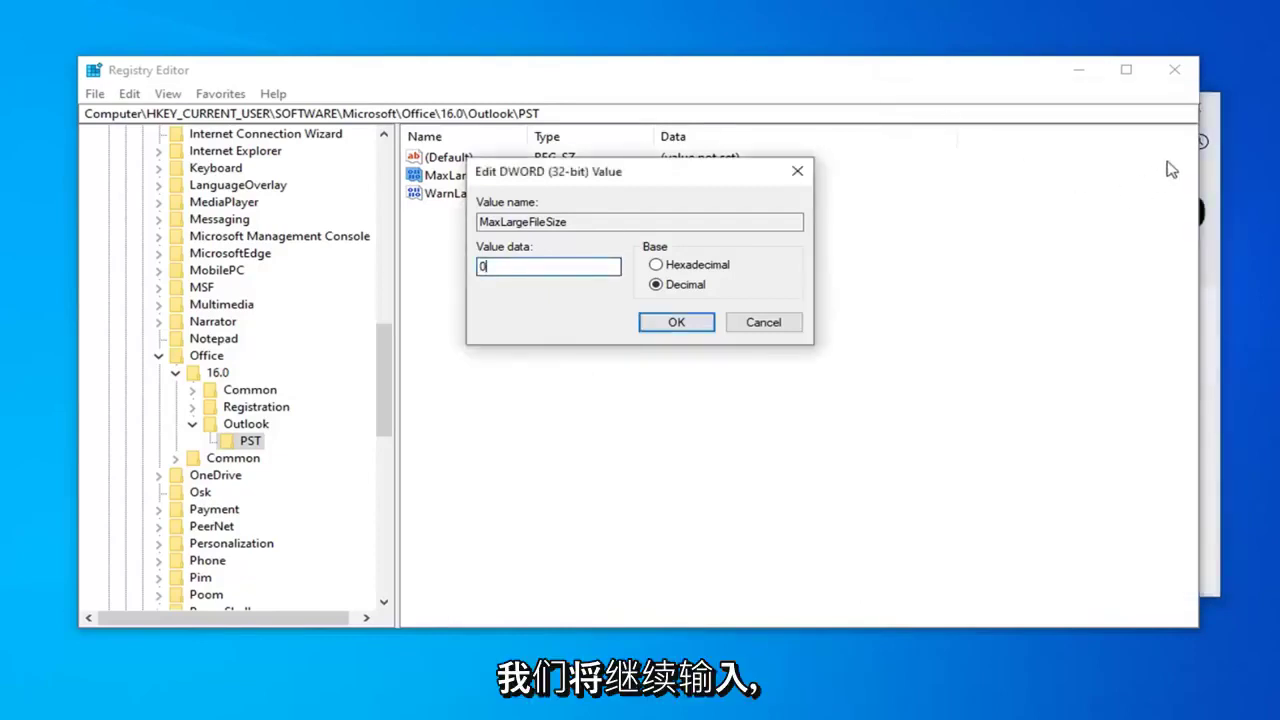
Step: Enter 102400 as MaxLargeFileSize's decimal value data and confirm with OK
key(alt+Tab)
drag(1076, 128, 1244, 162)
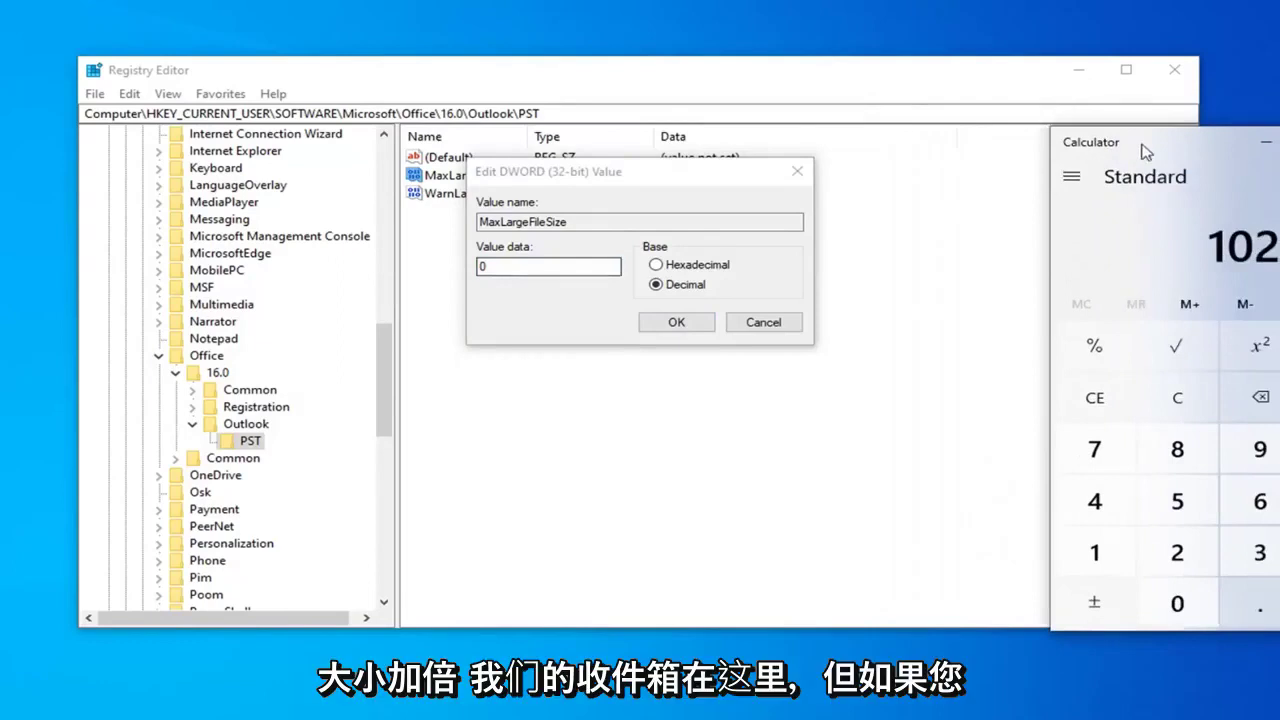
mouse_move(1100, 162)
mouse_down()
mouse_move(984, 150)
mouse_move(1098, 175)
mouse_up()
click(470, 268)
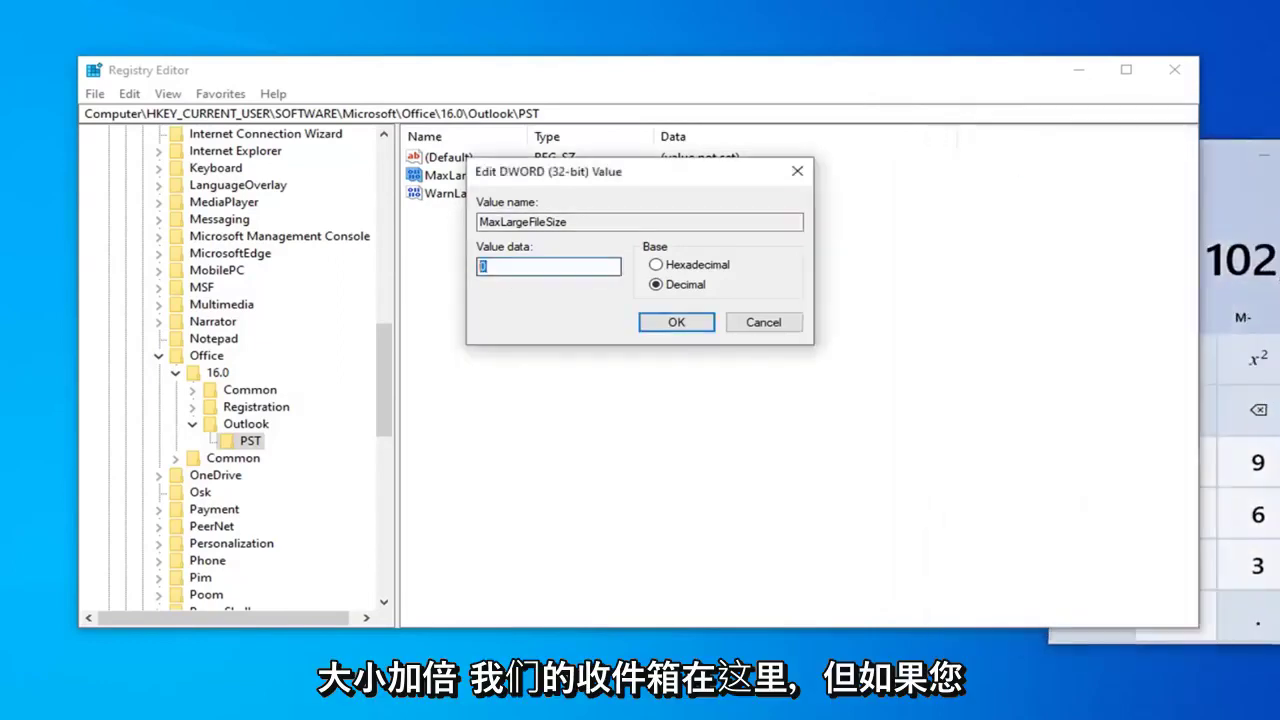
text(1024)
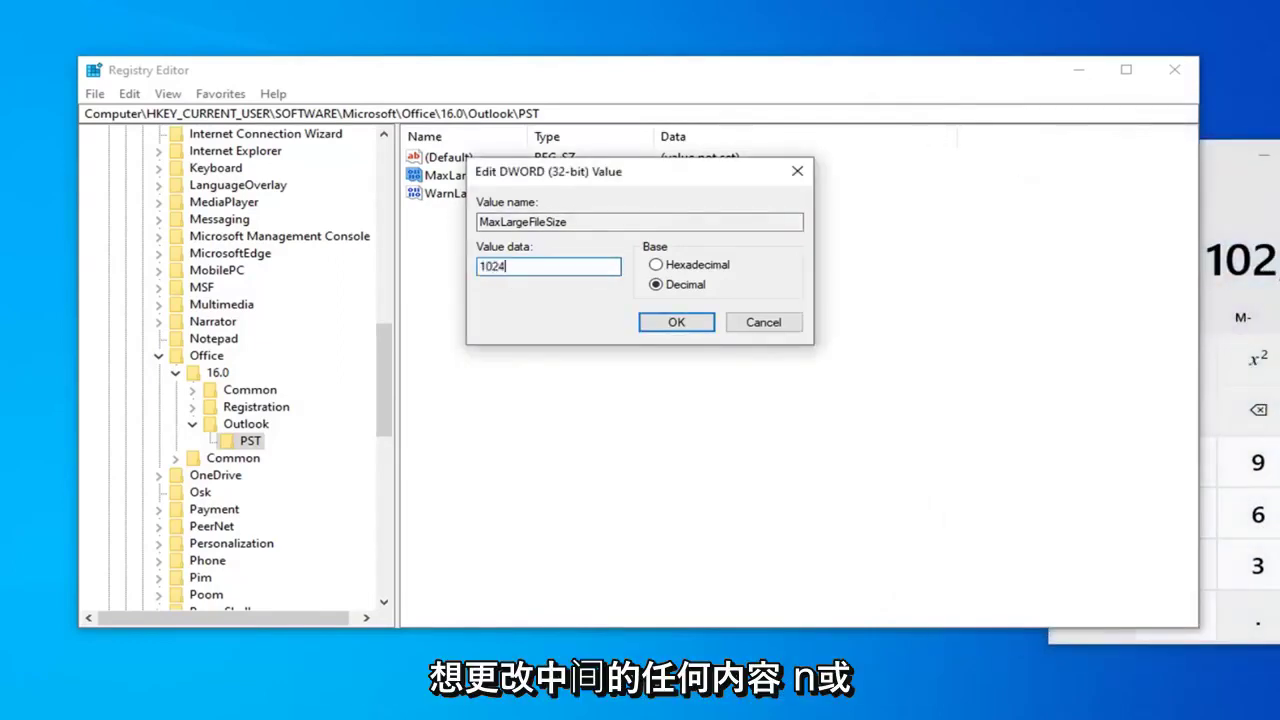
text(00)
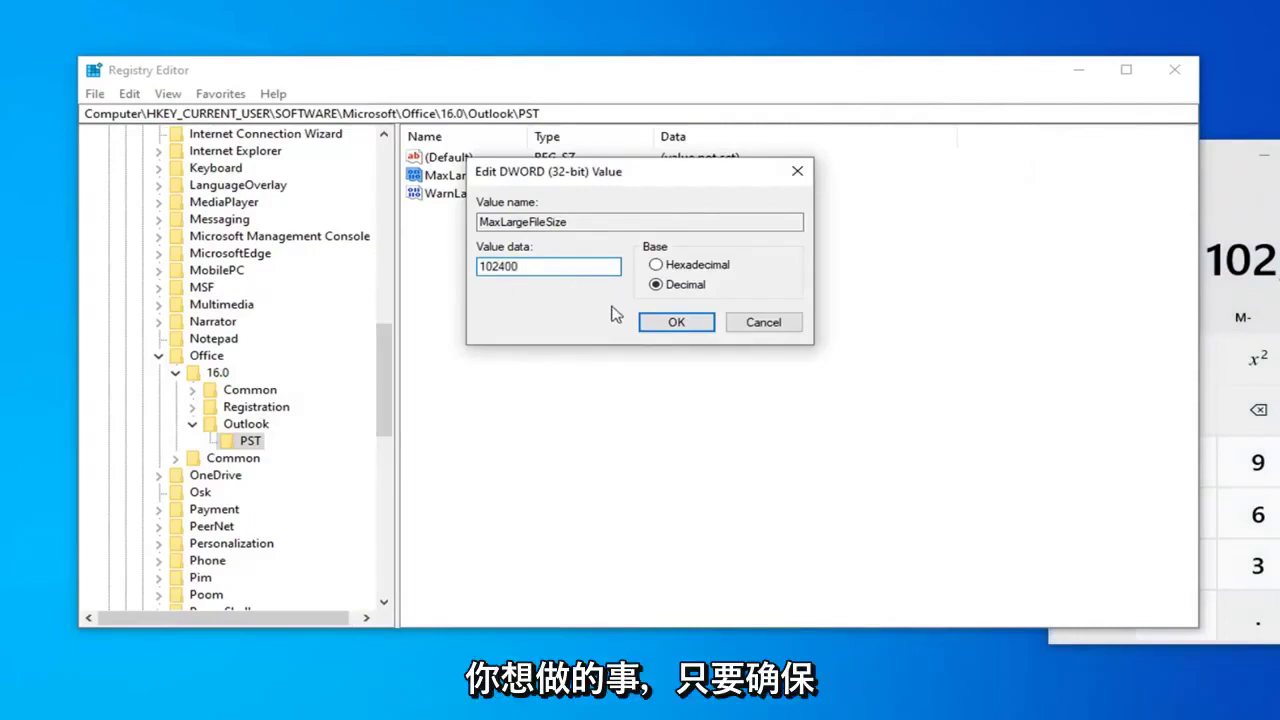
click(676, 323)
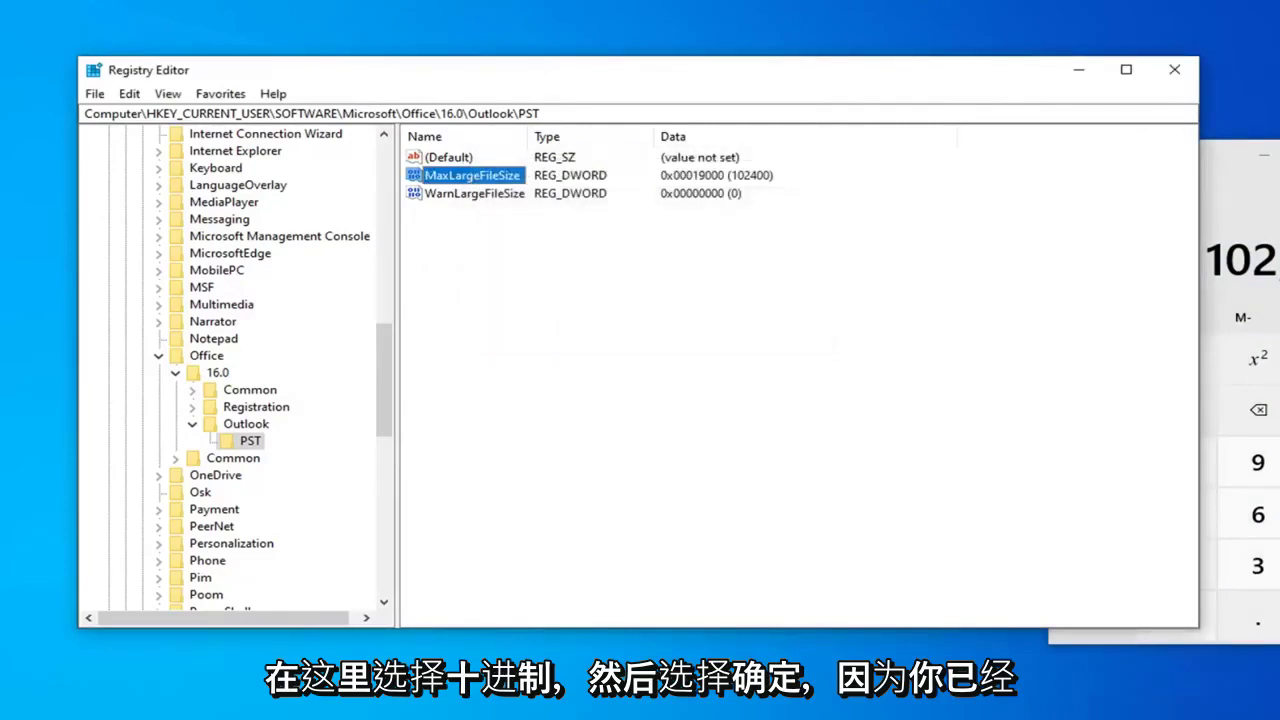
Step: Open WarnLargeFileSize in the Edit DWORD (32-bit) Value dialog
click(450, 205)
double_click(457, 200)
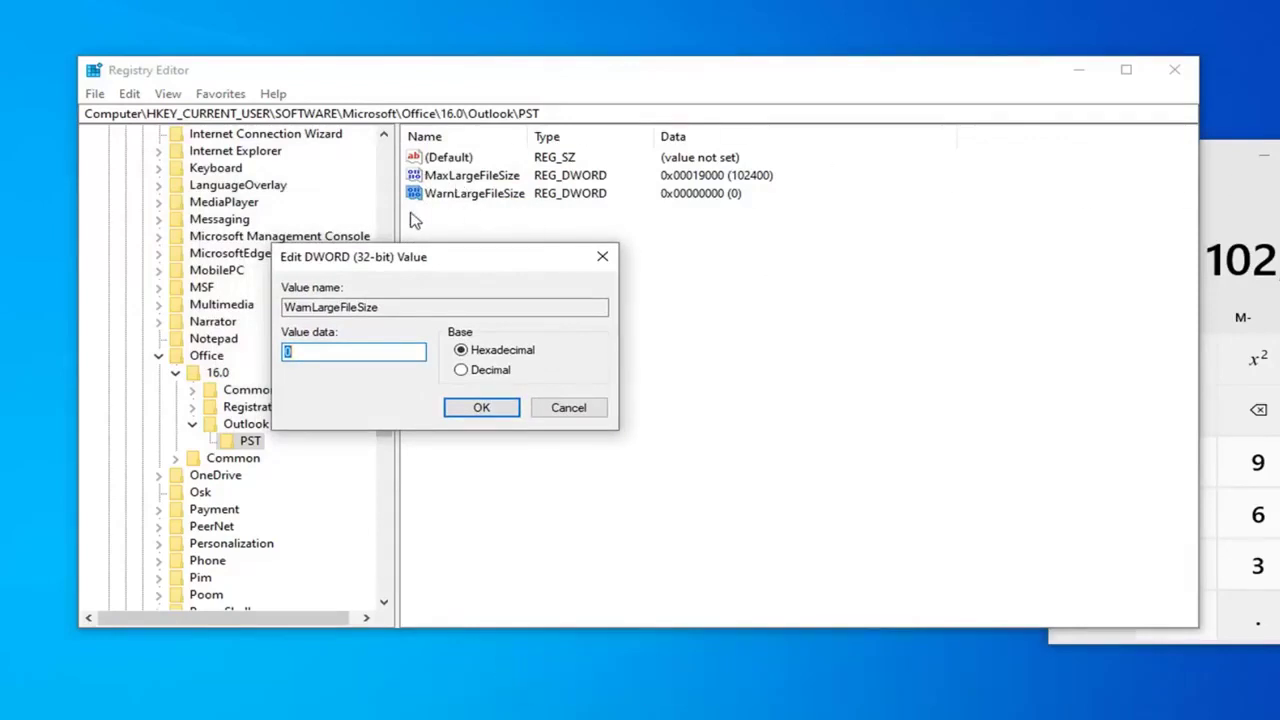
Step: Multiply 102,400 by .95 in Calculator to get 97,280 for the warning size
click(1221, 230)
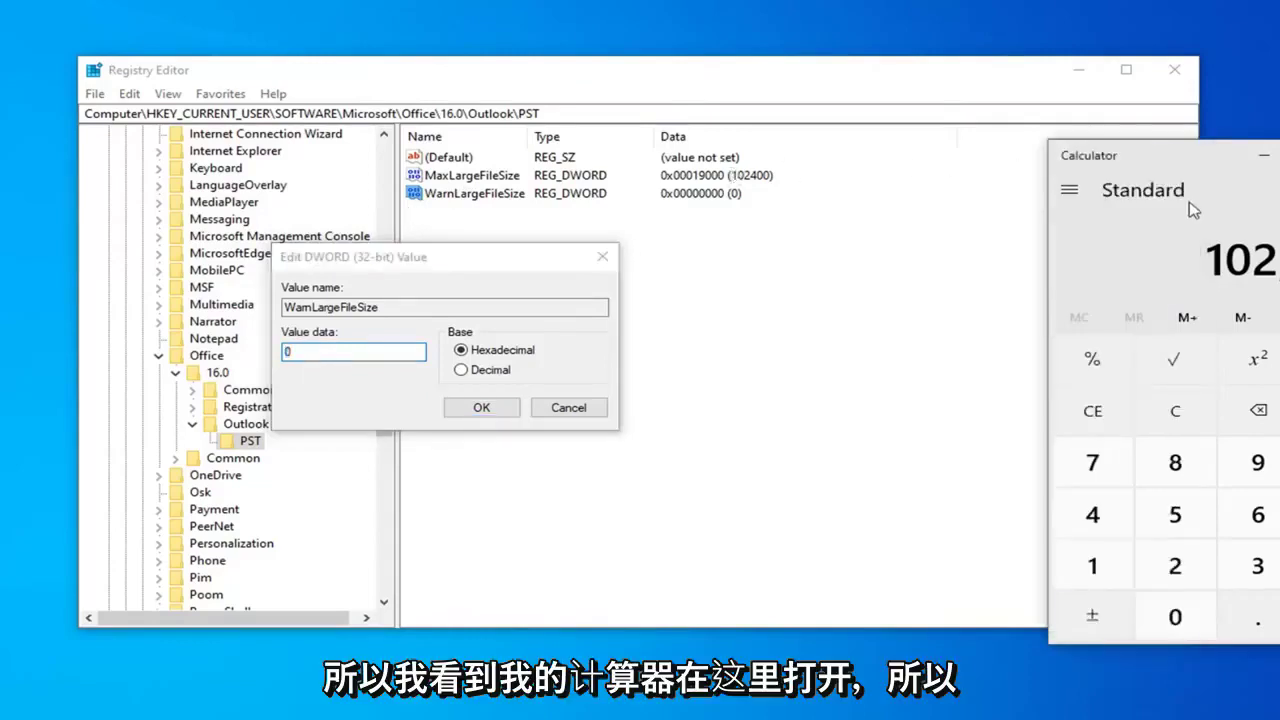
drag(1185, 170, 985, 213)
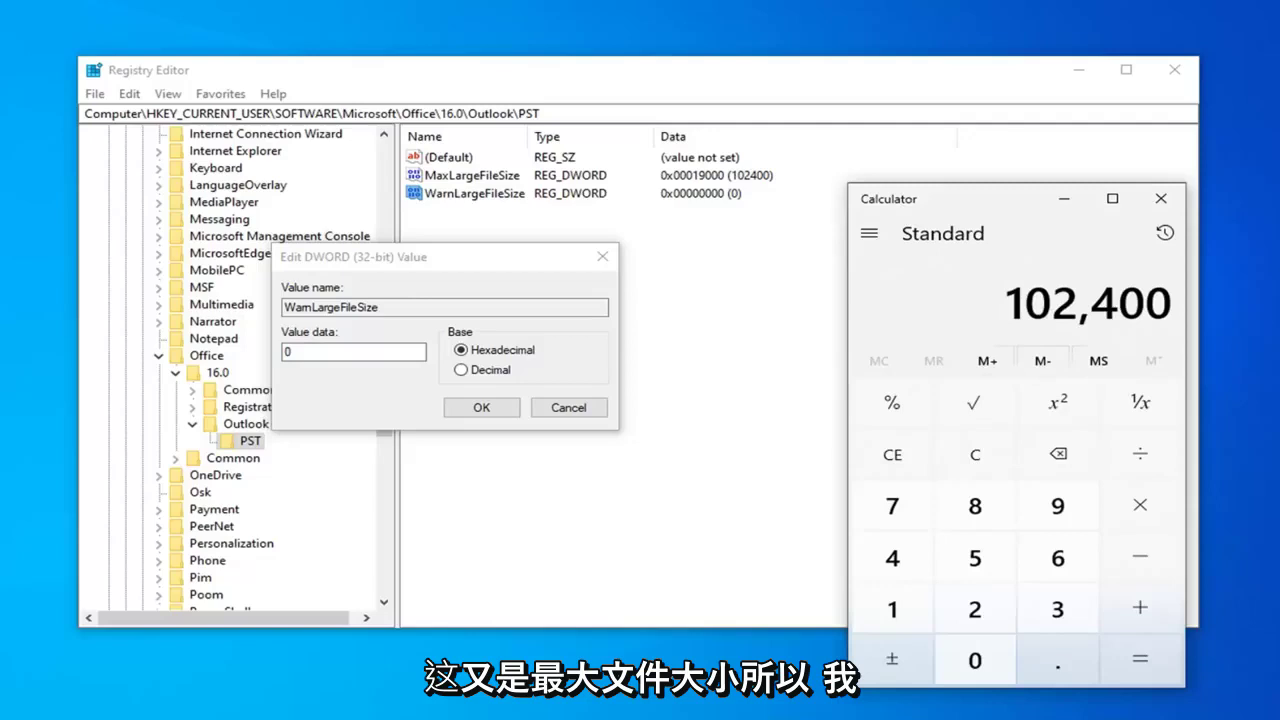
key(asterisk)
key(period)
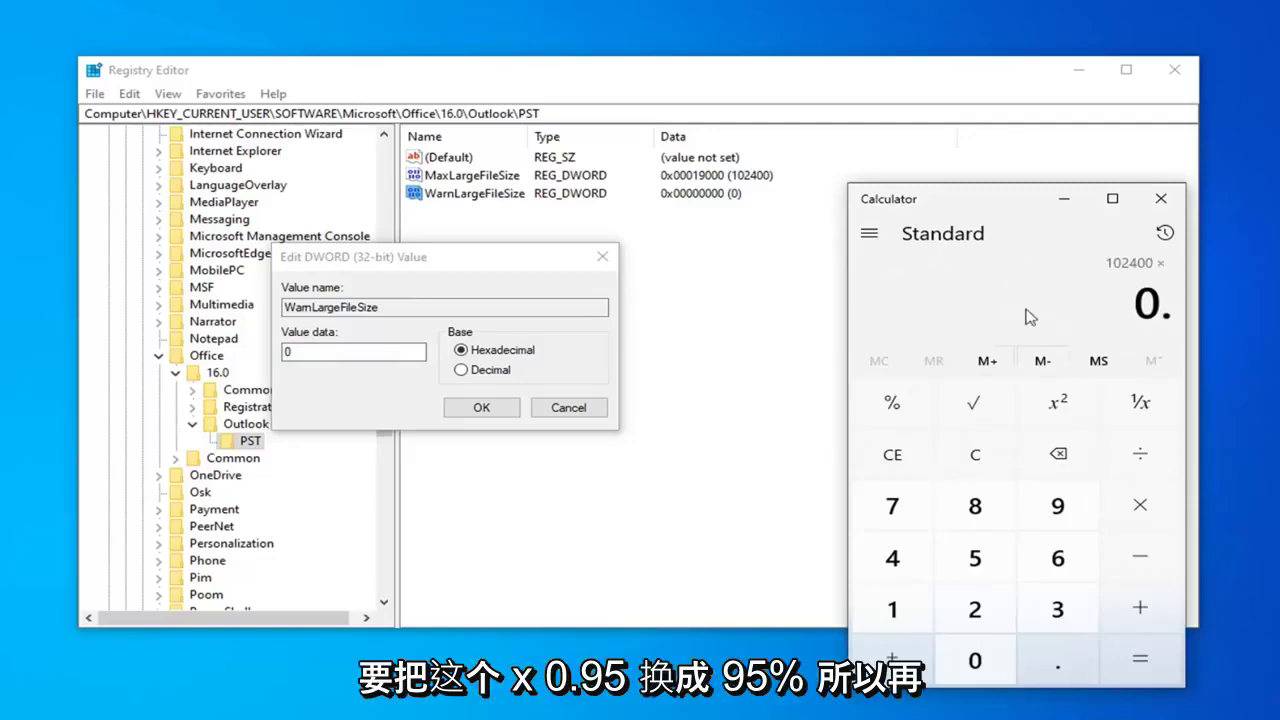
text(95)
key(Return)
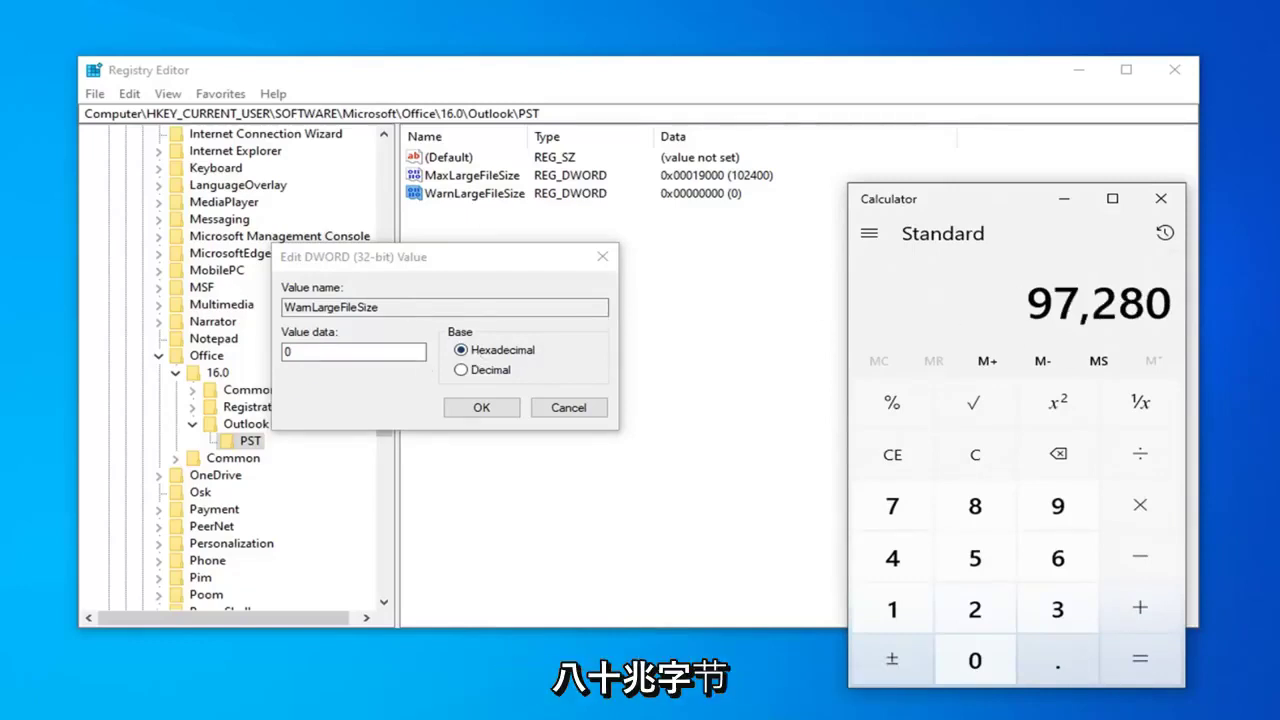
click(360, 385)
click(848, 668)
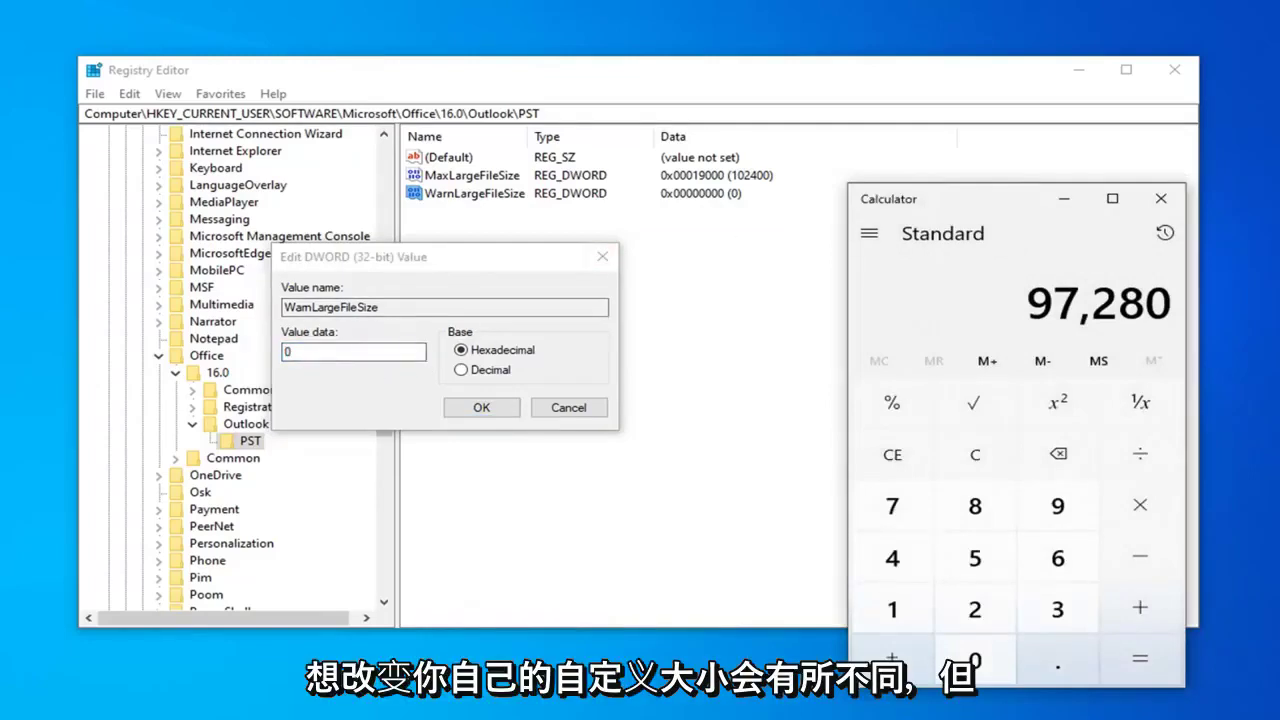
click(106, 294)
Step: Set WarnLargeFileSize's value data to 97280 in decimal base and confirm
text(697)
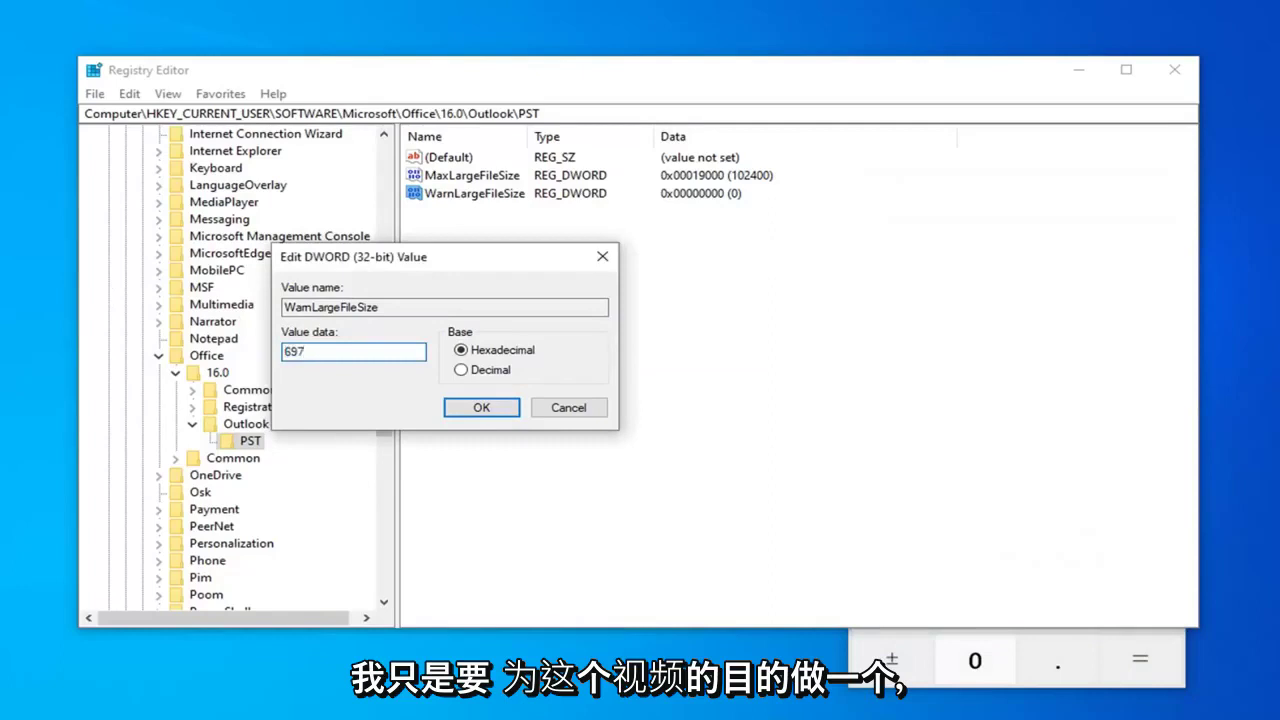
text(9)
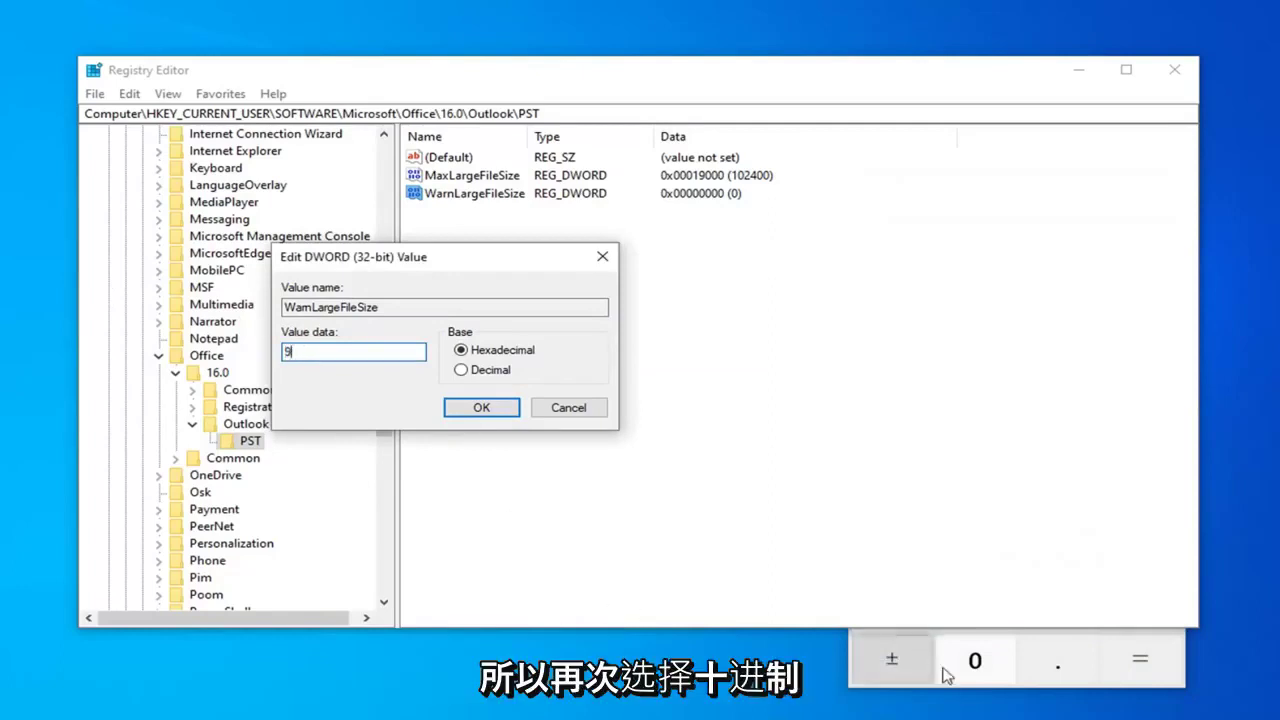
click(460, 369)
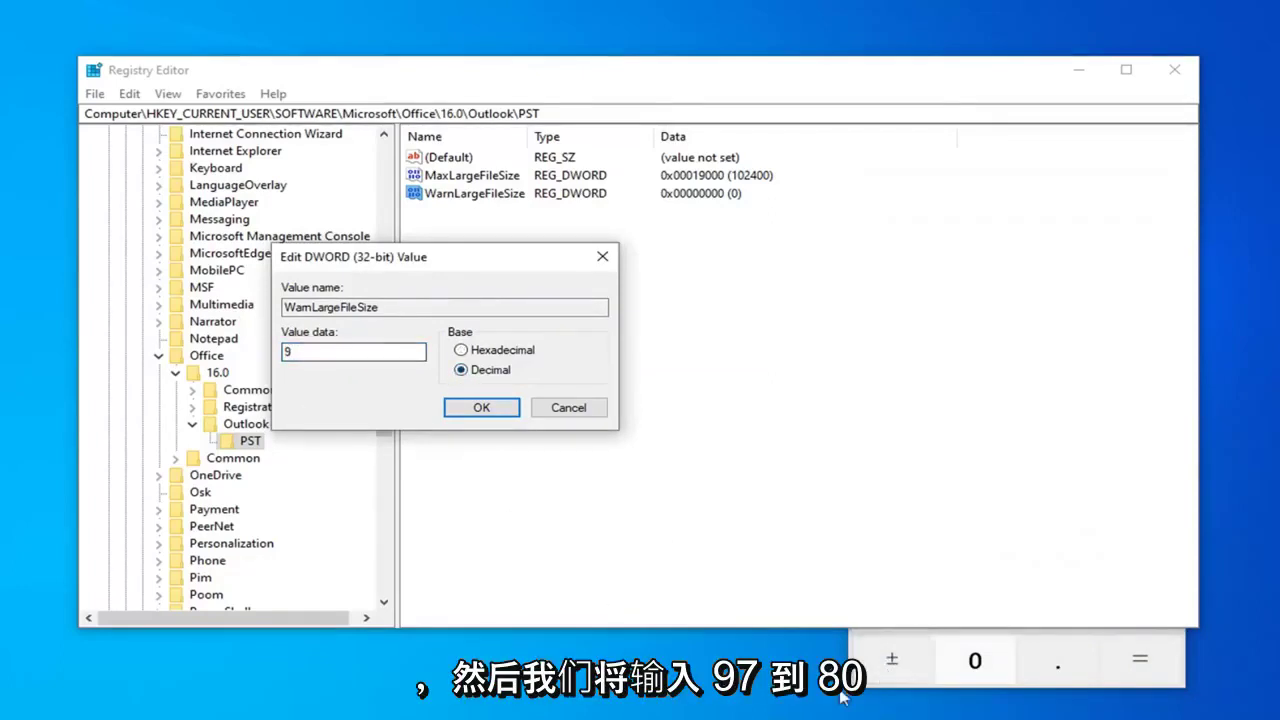
key(alt+Tab)
key(alt+Tab)
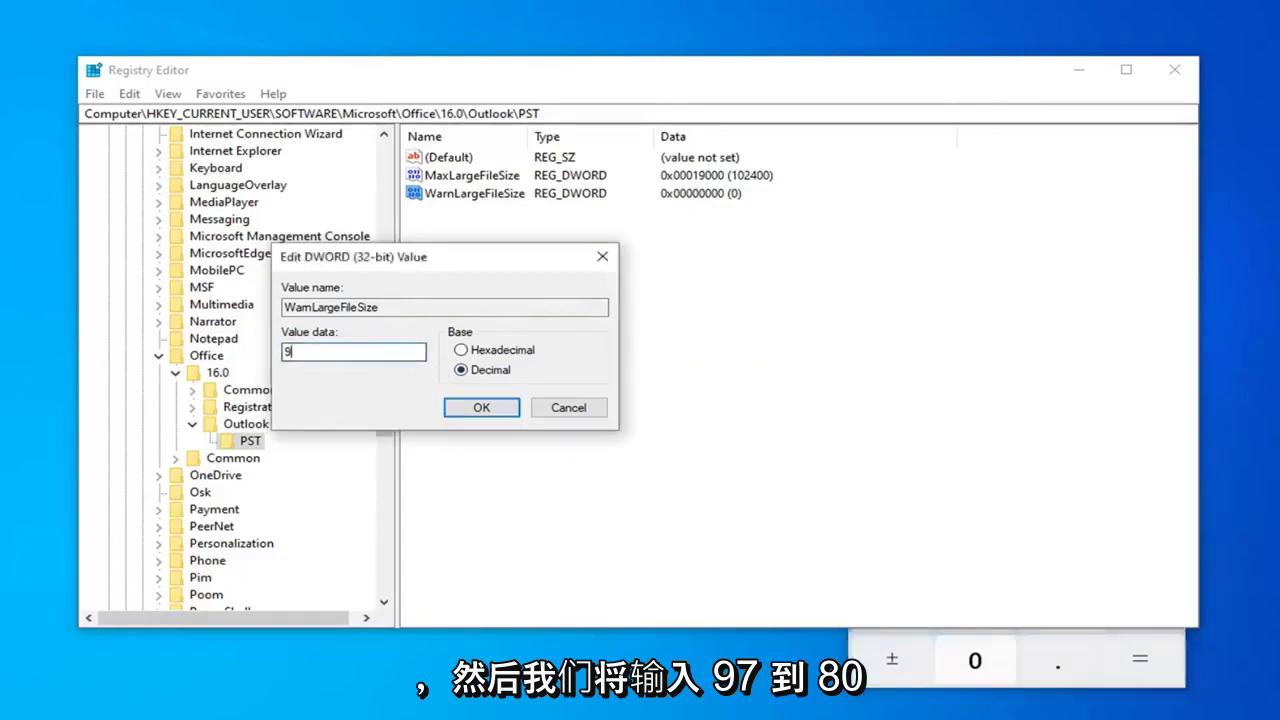
text(7280)
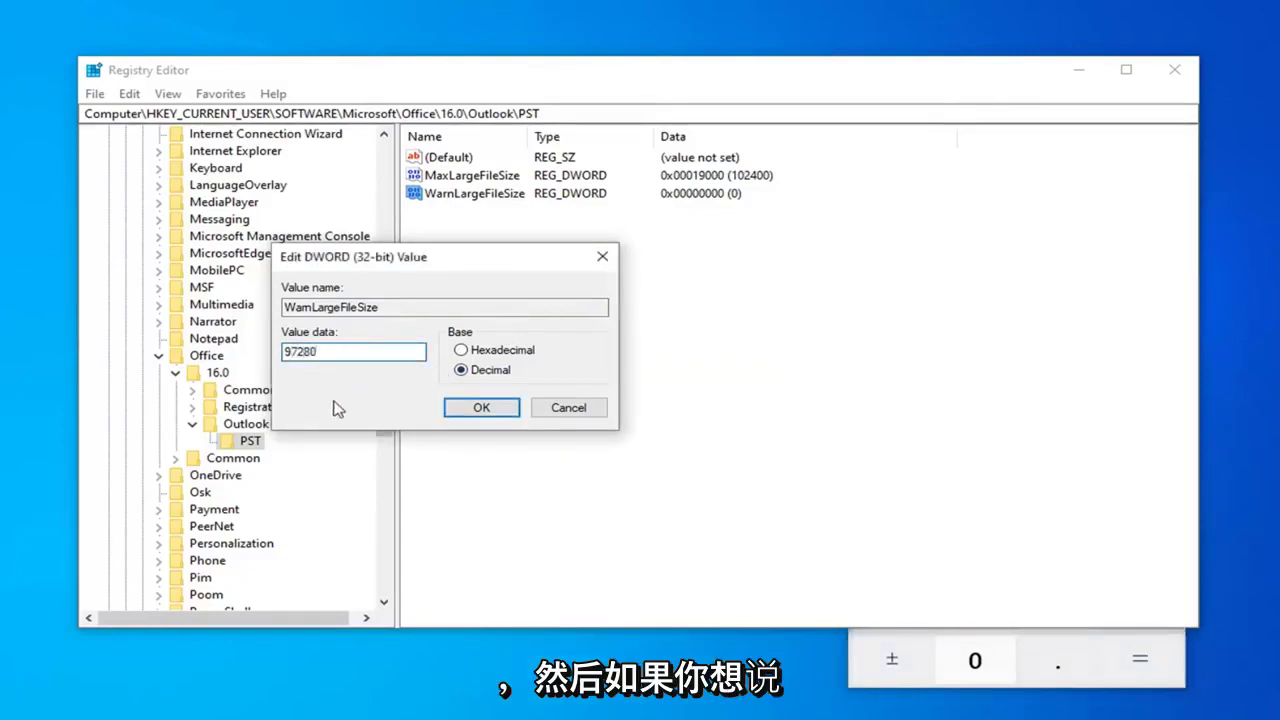
click(492, 415)
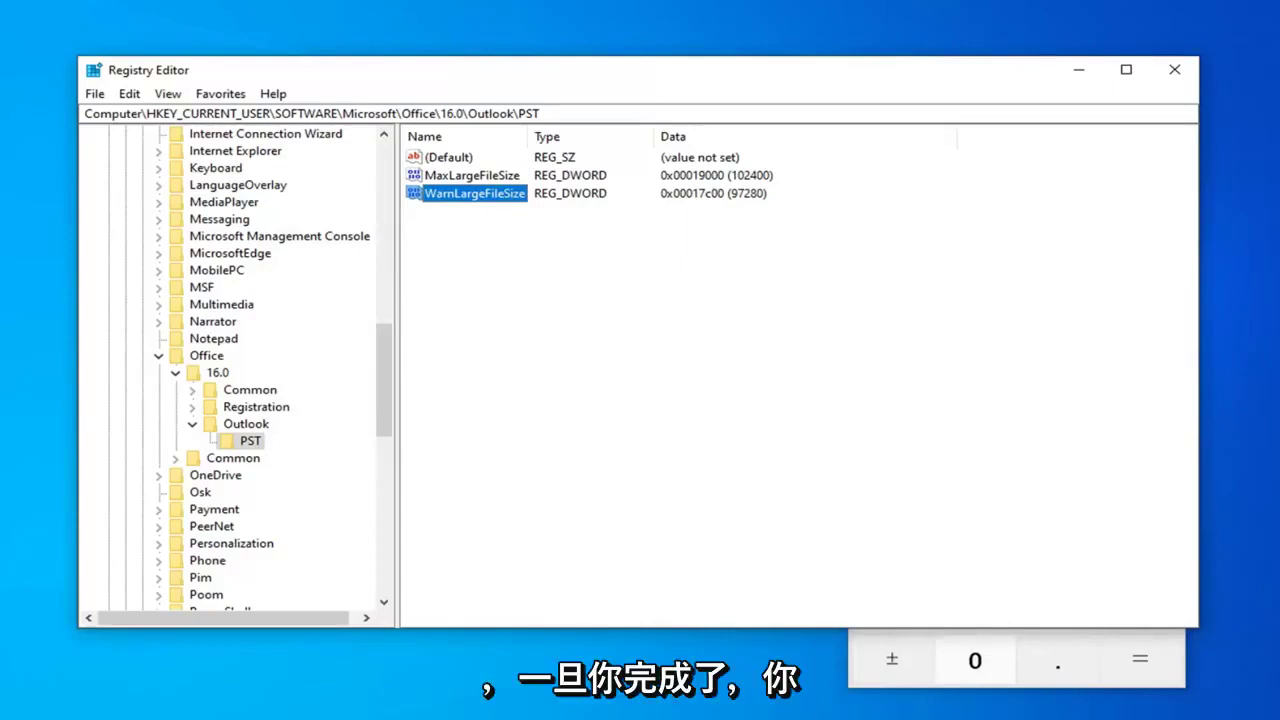
Step: Collapse the Outlook, 16.0, Office, Microsoft, SOFTWARE and HKEY_CURRENT_USER keys, then close Registry Editor and Calculator
click(192, 424)
click(175, 372)
click(156, 356)
scroll(310, 375, up, 15)
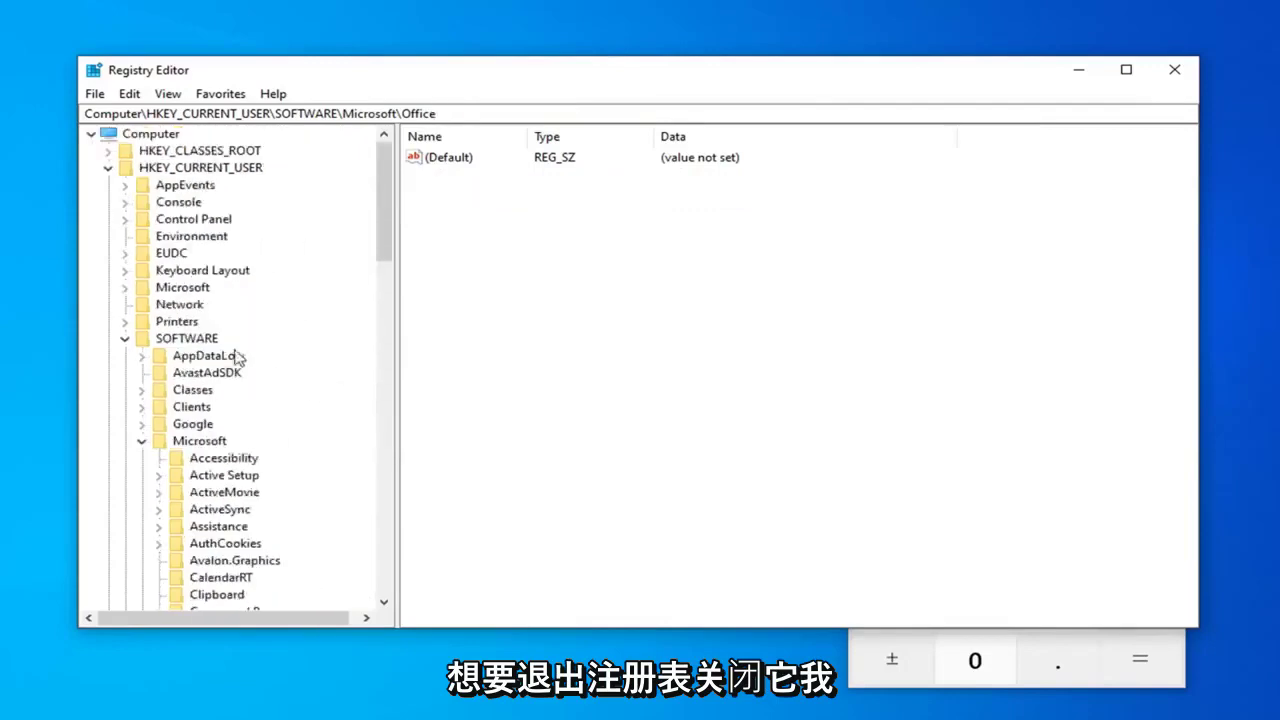
click(141, 441)
click(124, 340)
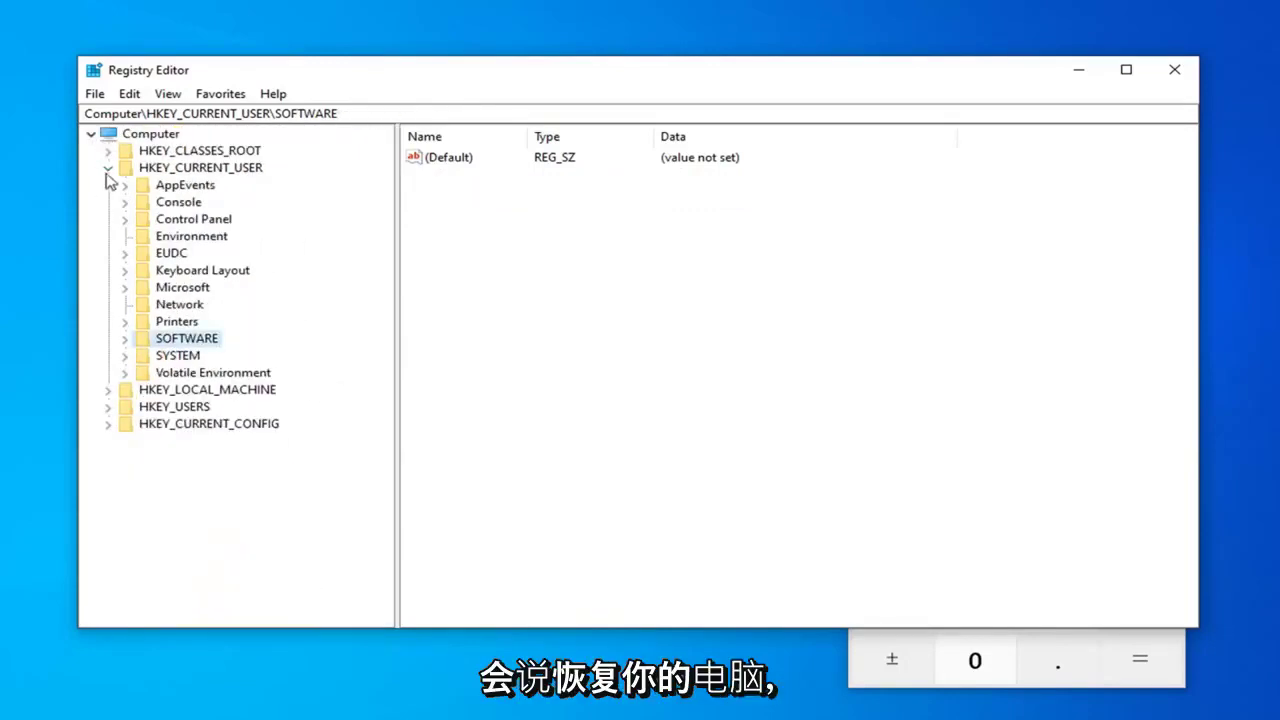
click(108, 167)
click(1161, 73)
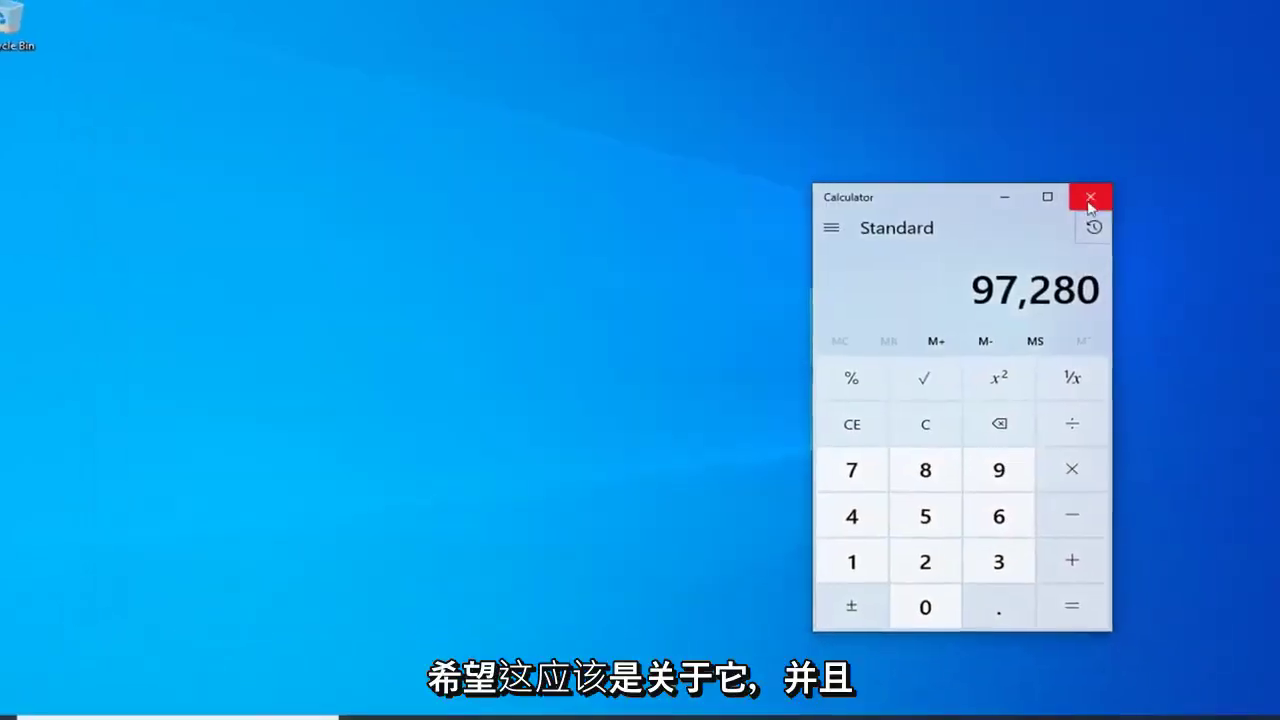
click(1140, 200)
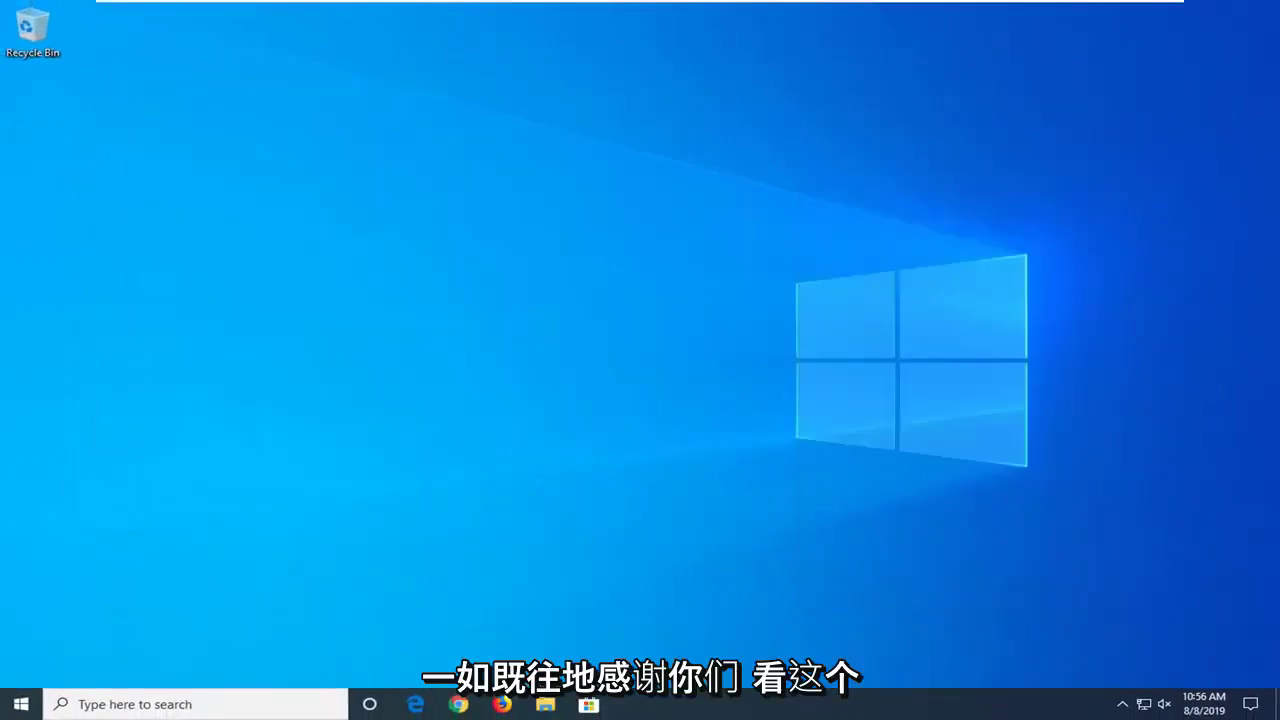